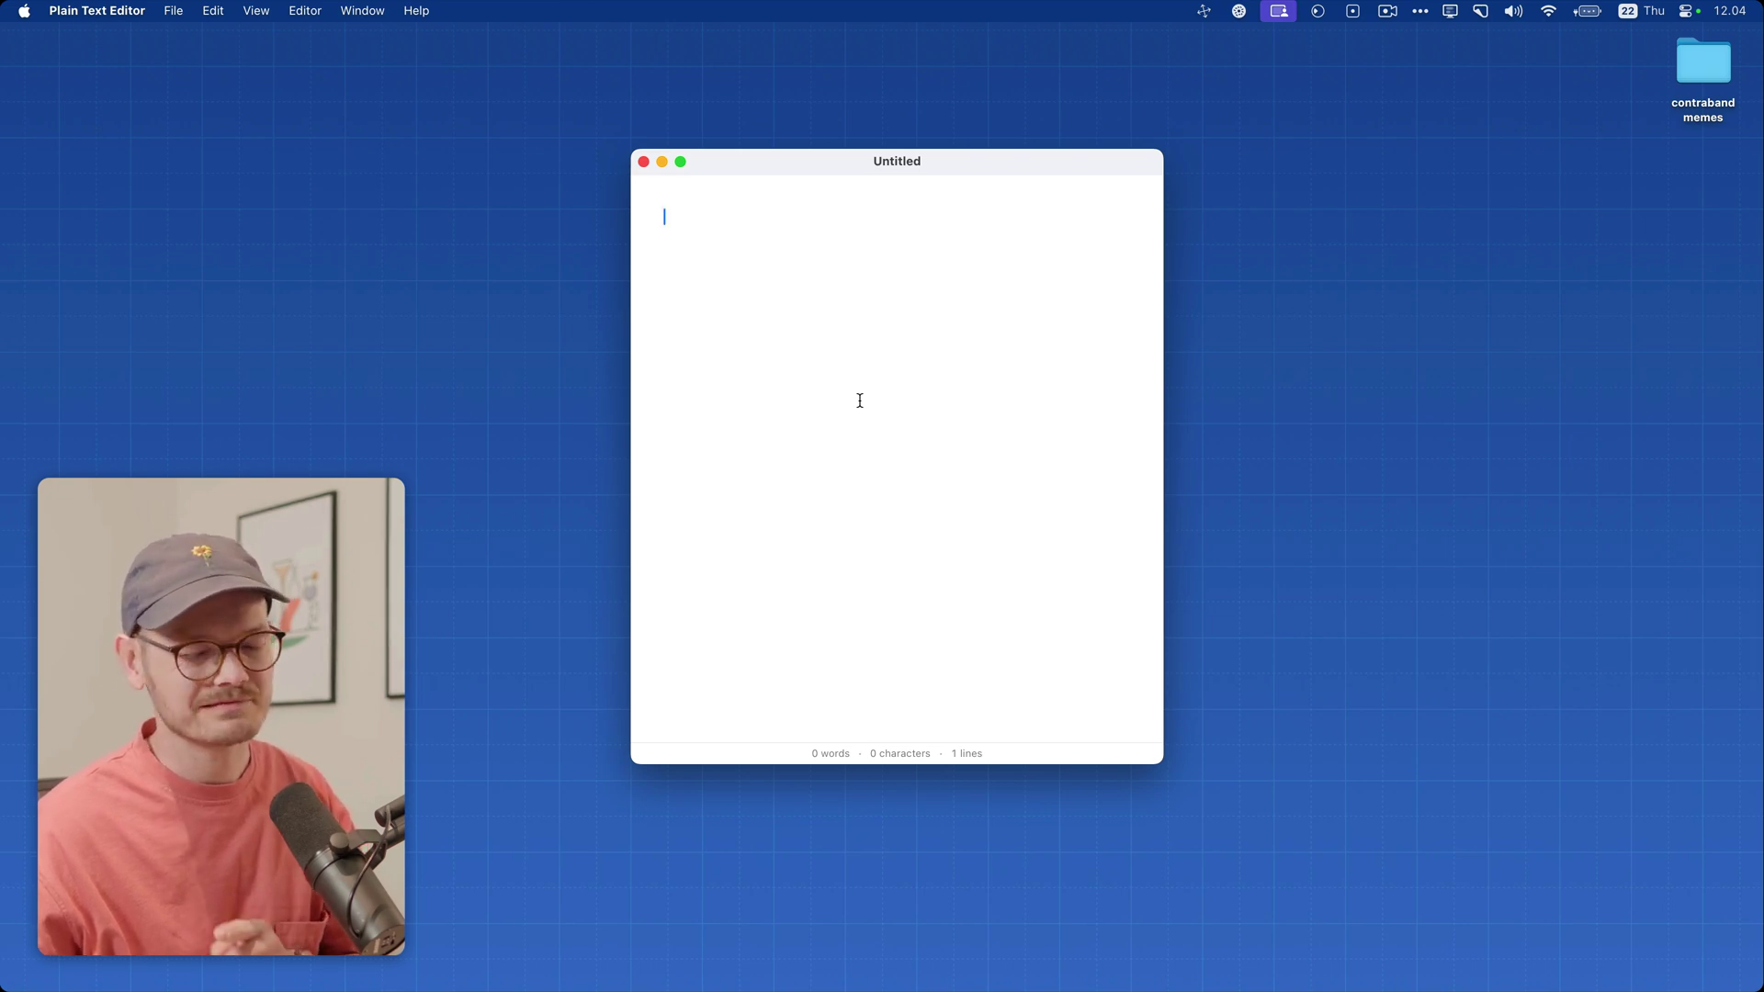
# Move the empty Untitled editor window slightly higher and resize it narrower and shorter.
pyautogui.moveTo(858, 394)
pyautogui.mouseDown()
pyautogui.moveTo(933, 433)
pyautogui.moveTo(923, 363)
pyautogui.moveTo(867, 339)
pyautogui.moveTo(863, 378)
pyautogui.mouseUp()
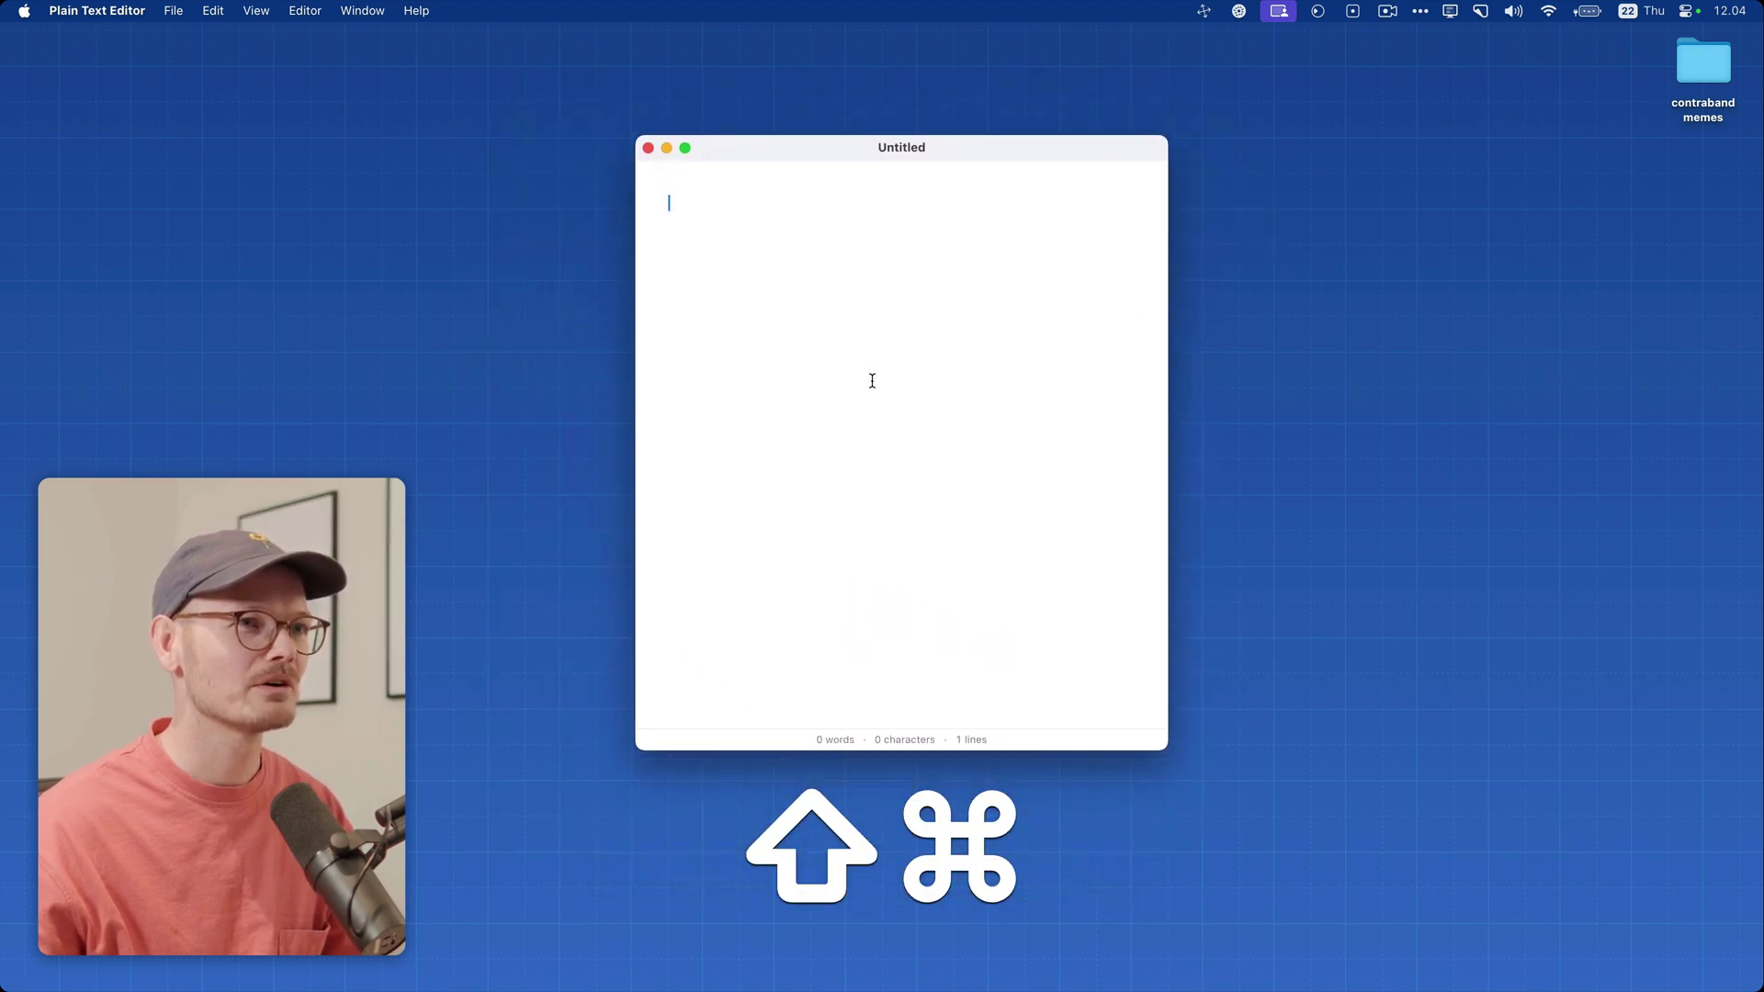
pyautogui.moveTo(917, 469); pyautogui.dragTo(946, 430)
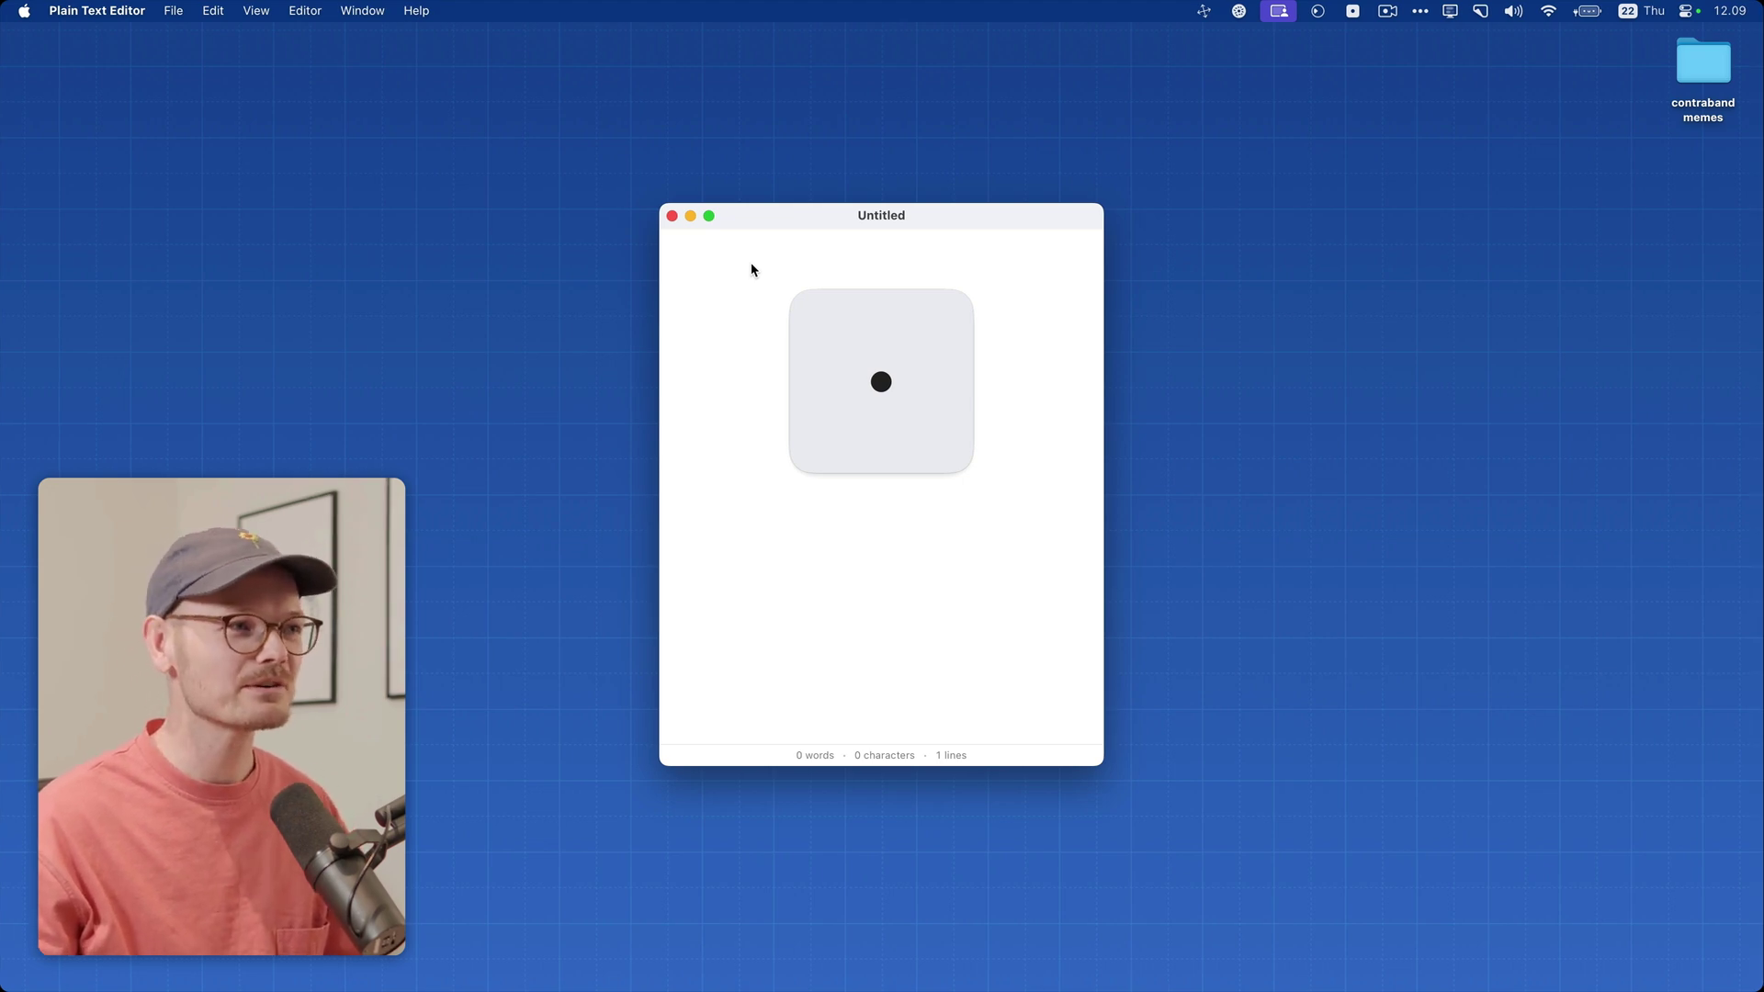
# Snap the editor window right half, left half, full screen, then restore it with Ctrl+Option shortcuts.
pyautogui.hotkey('ctrl', 'alt', 'Right')
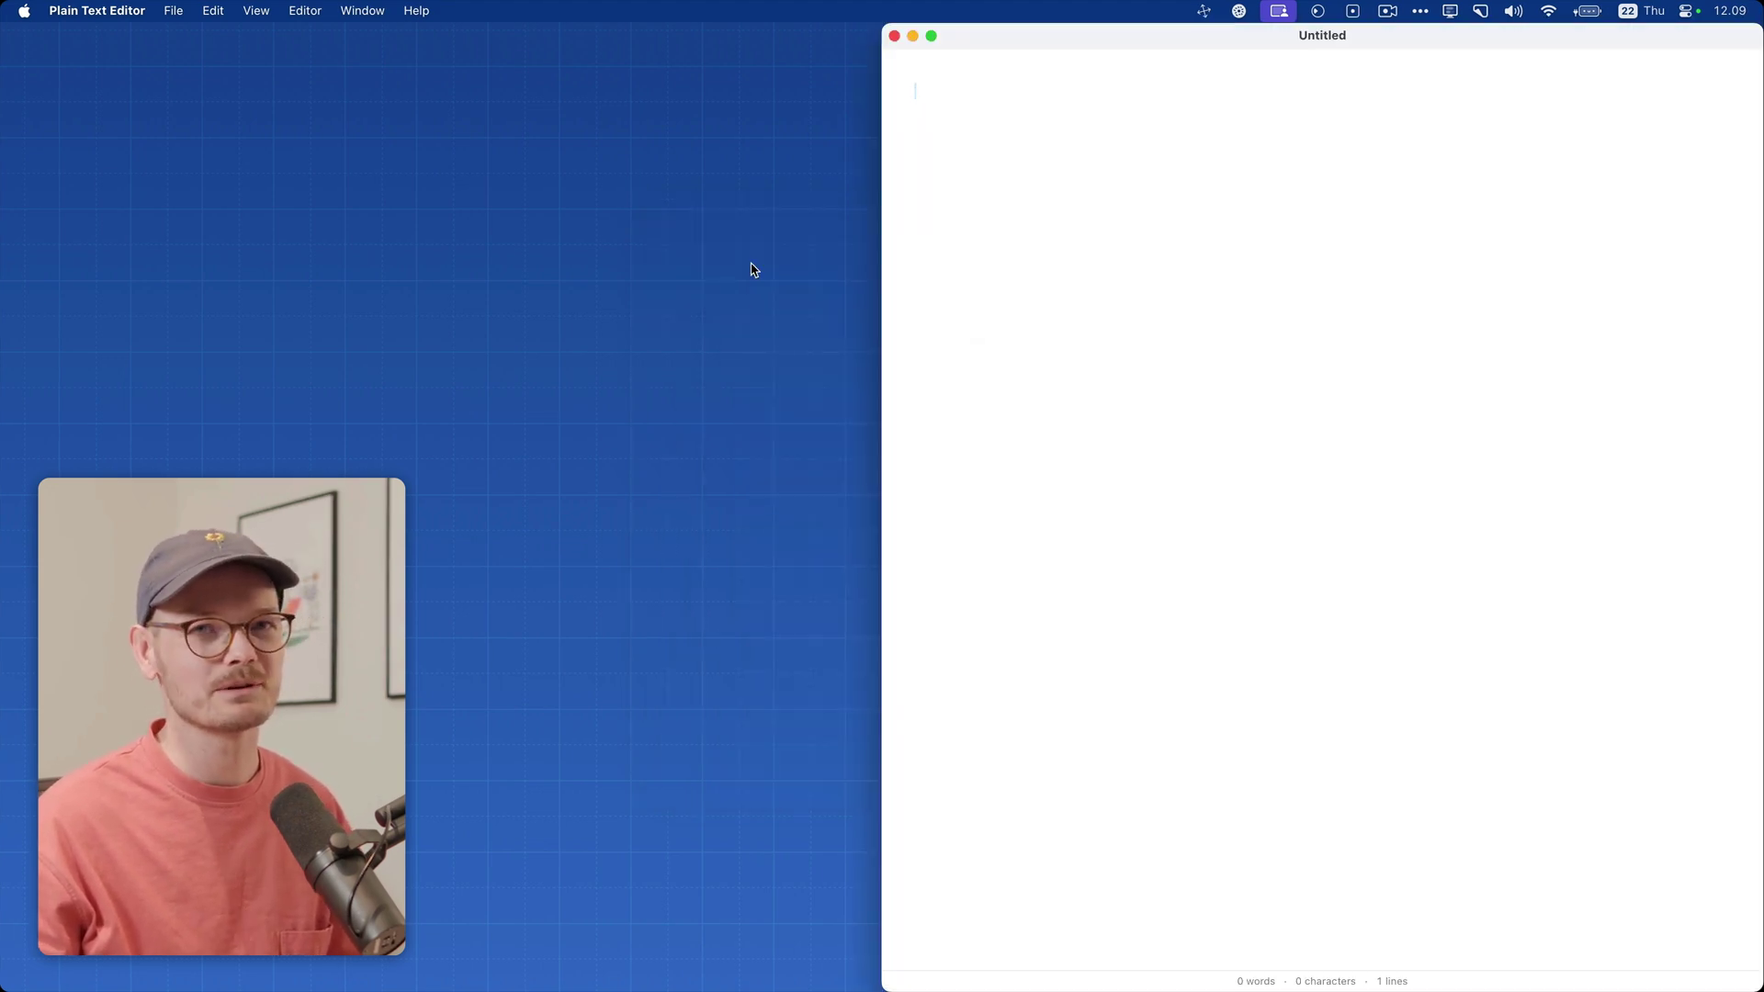
pyautogui.hotkey('ctrl', 'alt', 'Left')
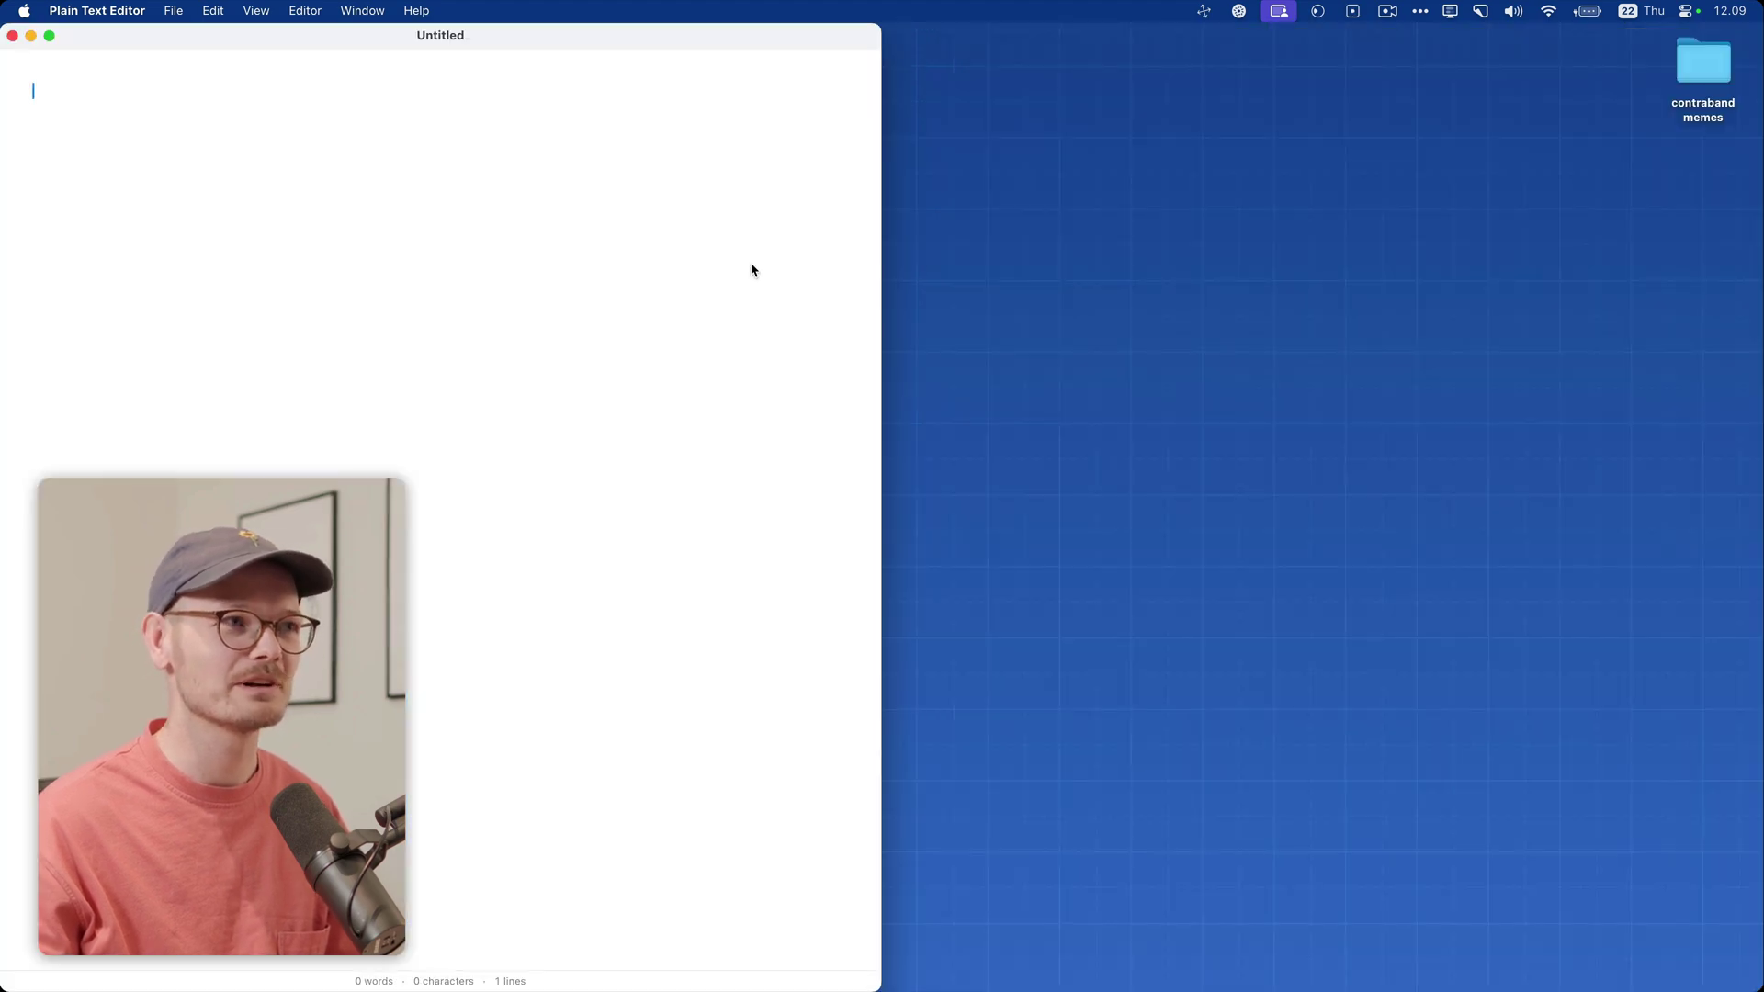
pyautogui.hotkey('ctrl', 'alt', 'Return')
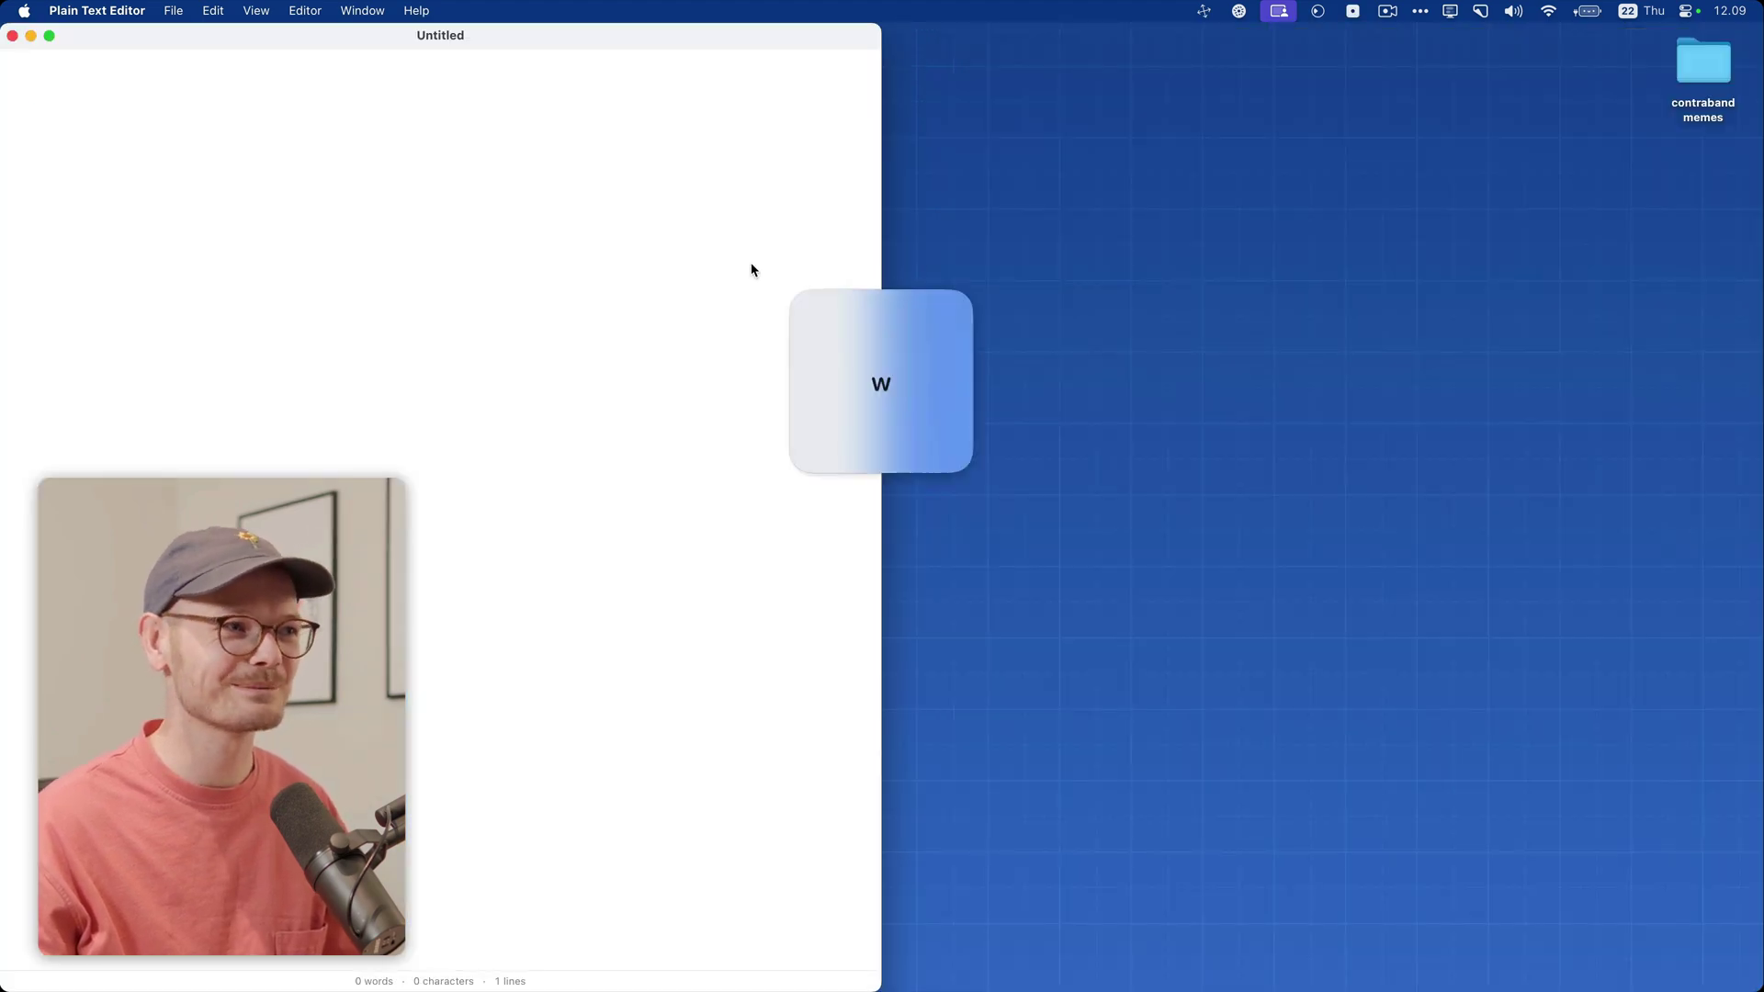
pyautogui.hotkey('ctrl', 'alt', 'BackSpace')
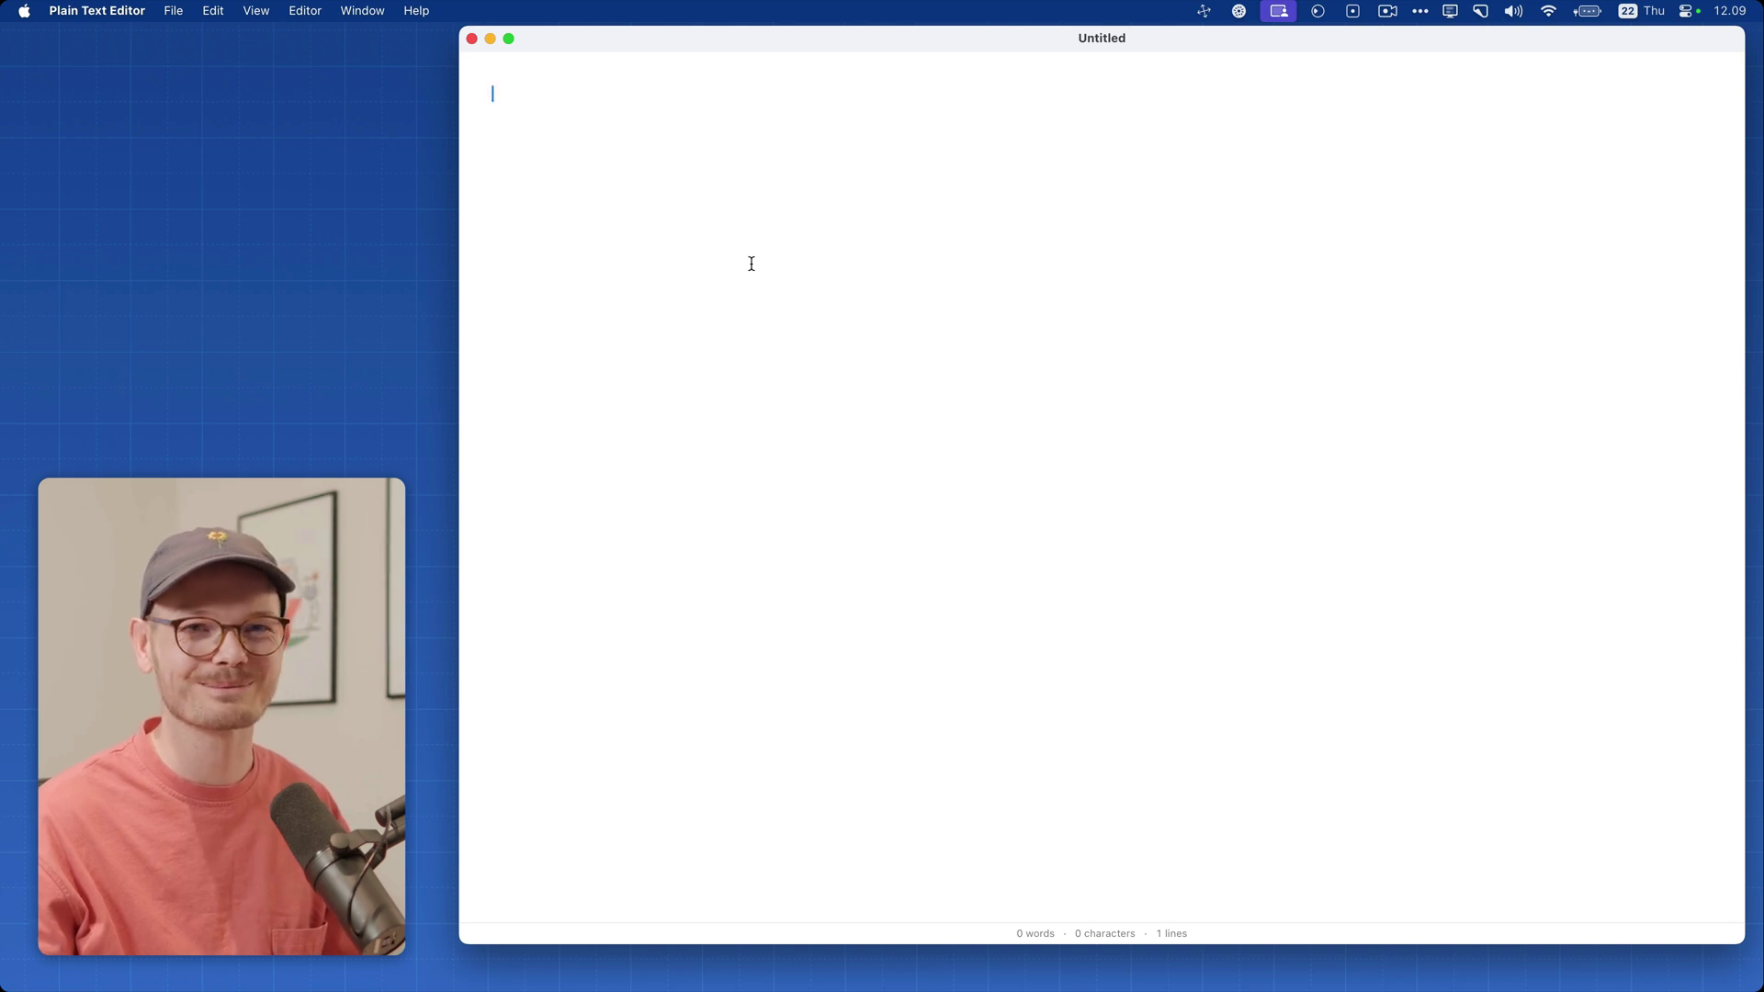
# Centre the editor window with W then C, and stretch it to full height with W then H.
pyautogui.press('w')
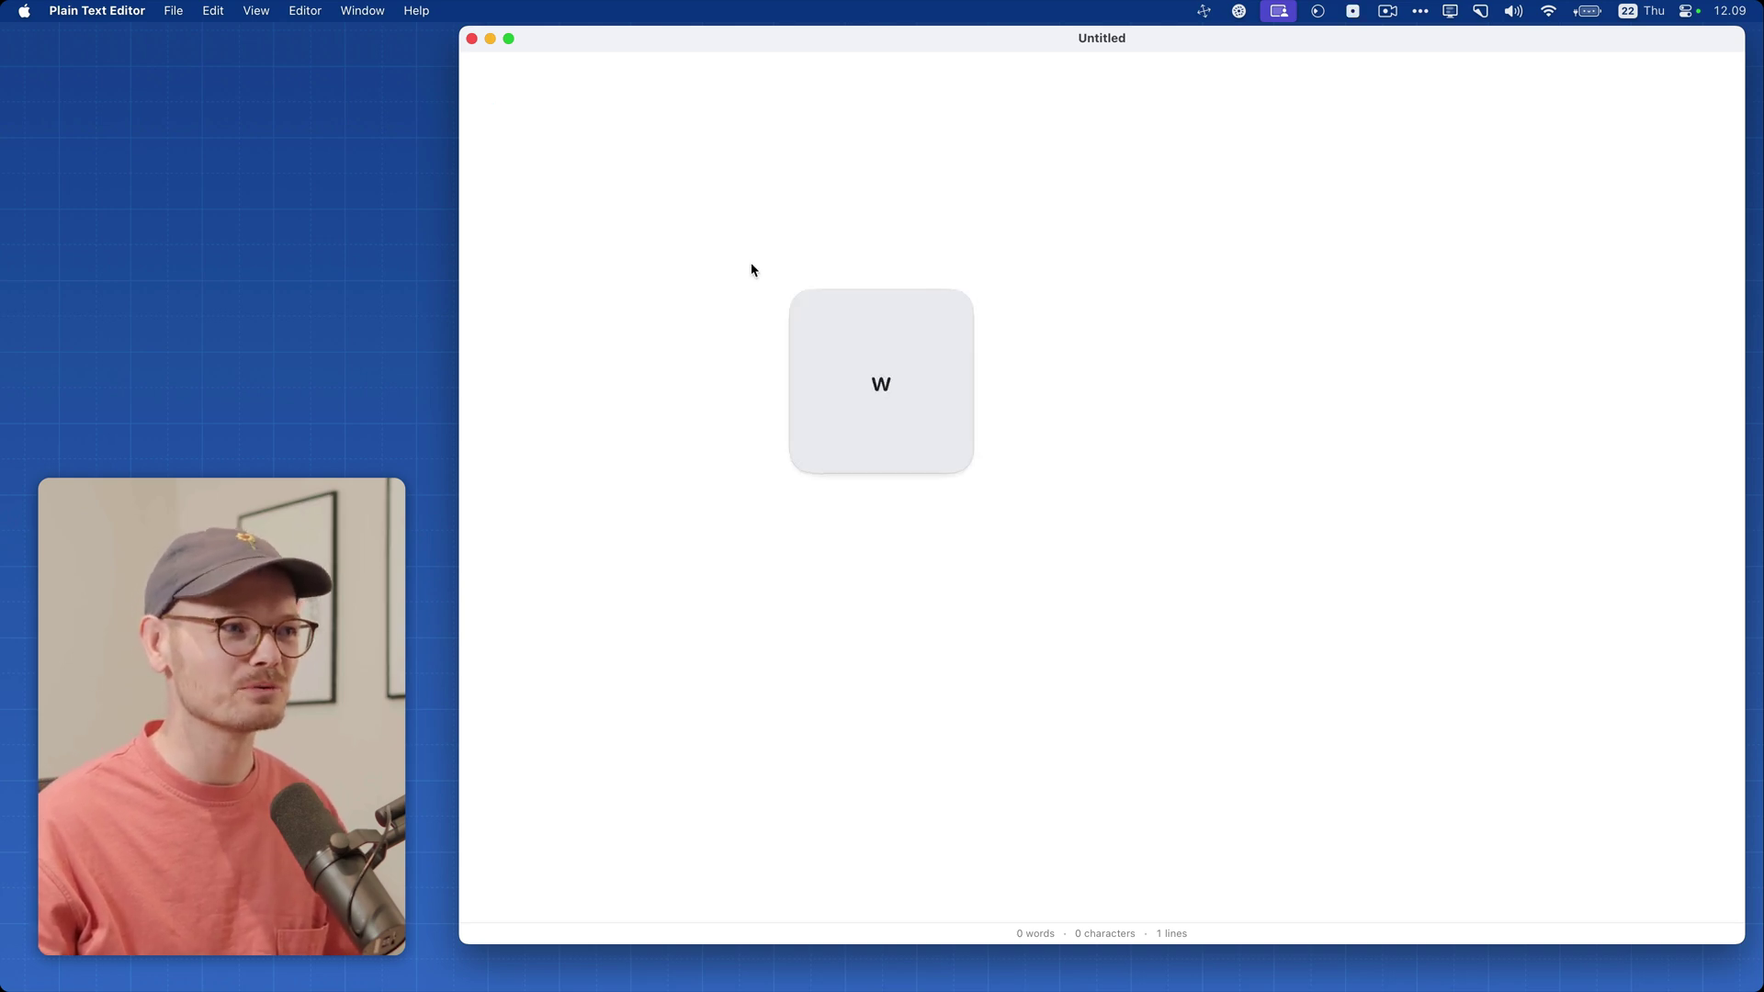
pyautogui.press('c')
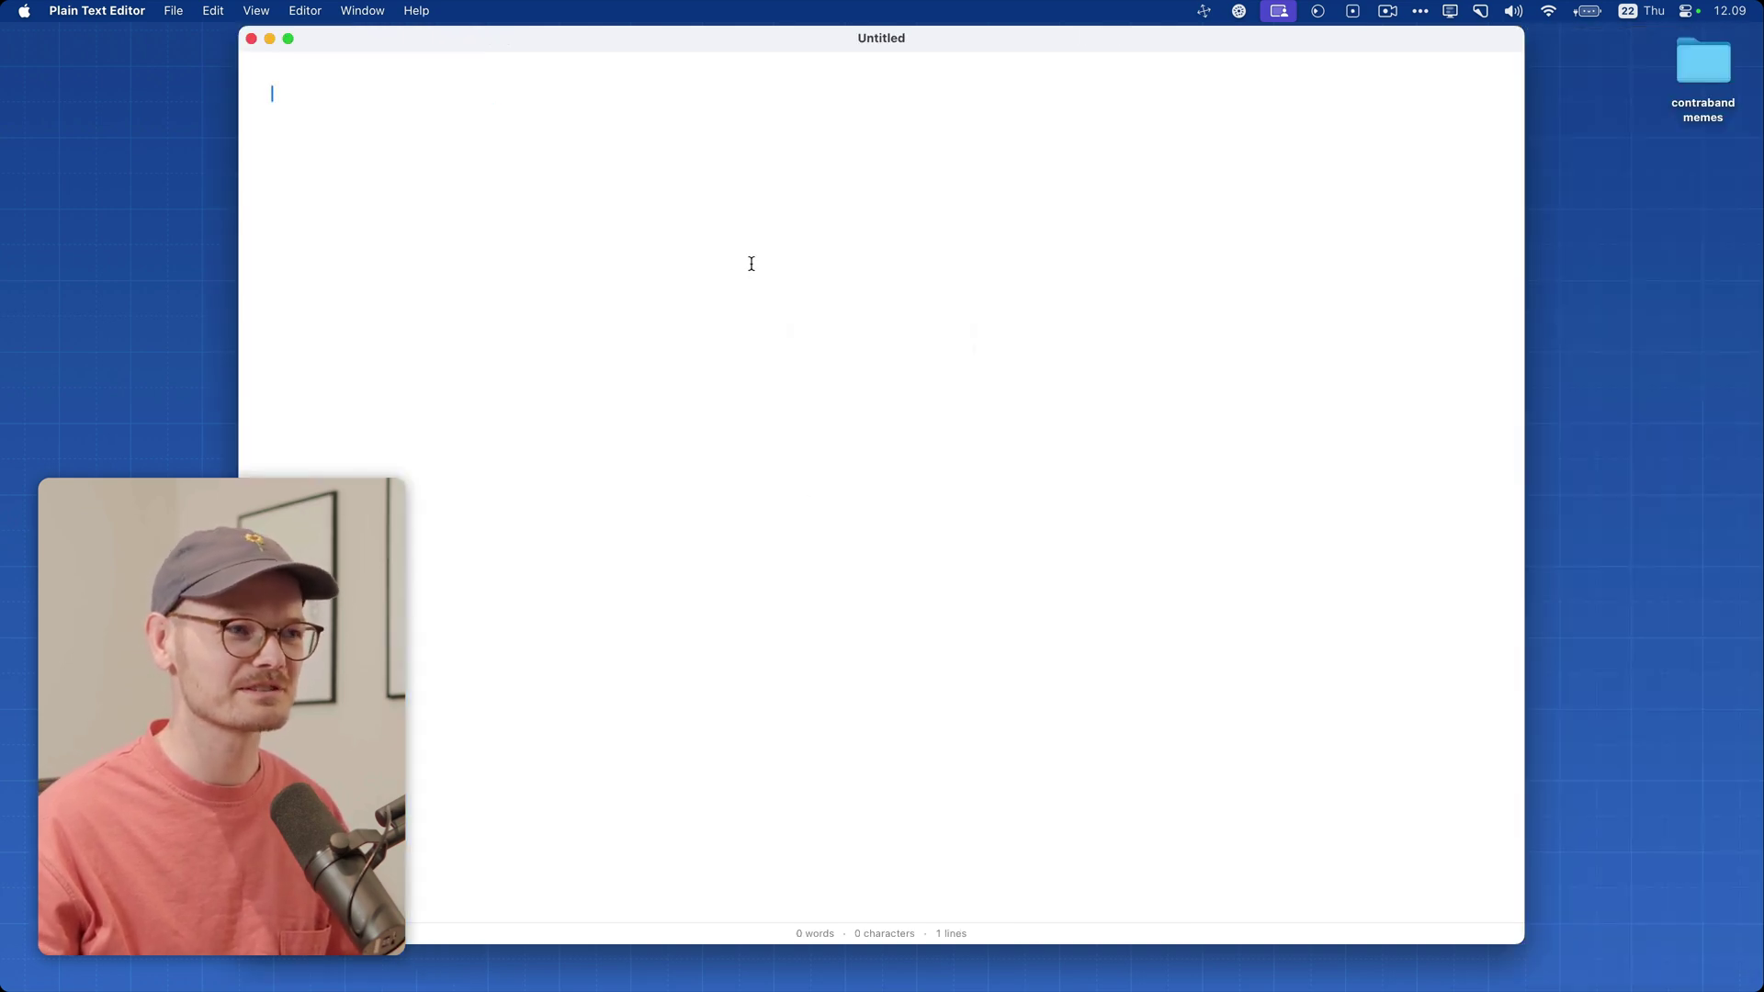
pyautogui.press('w')
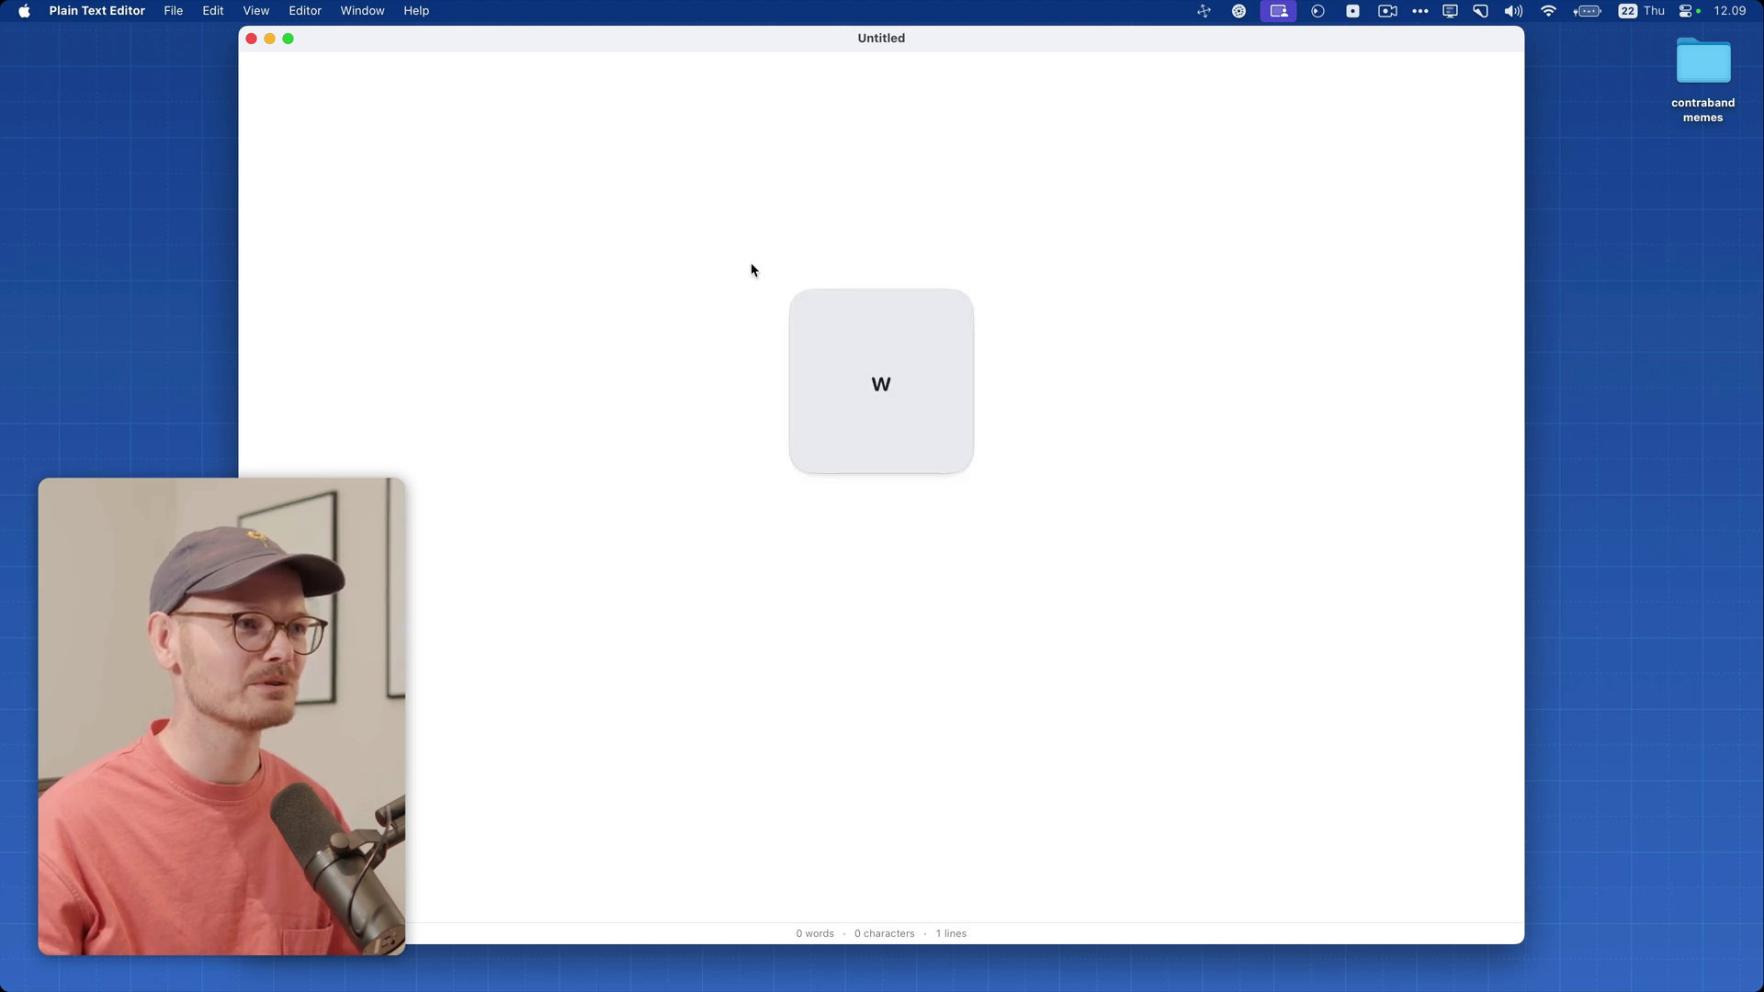
pyautogui.press('h')
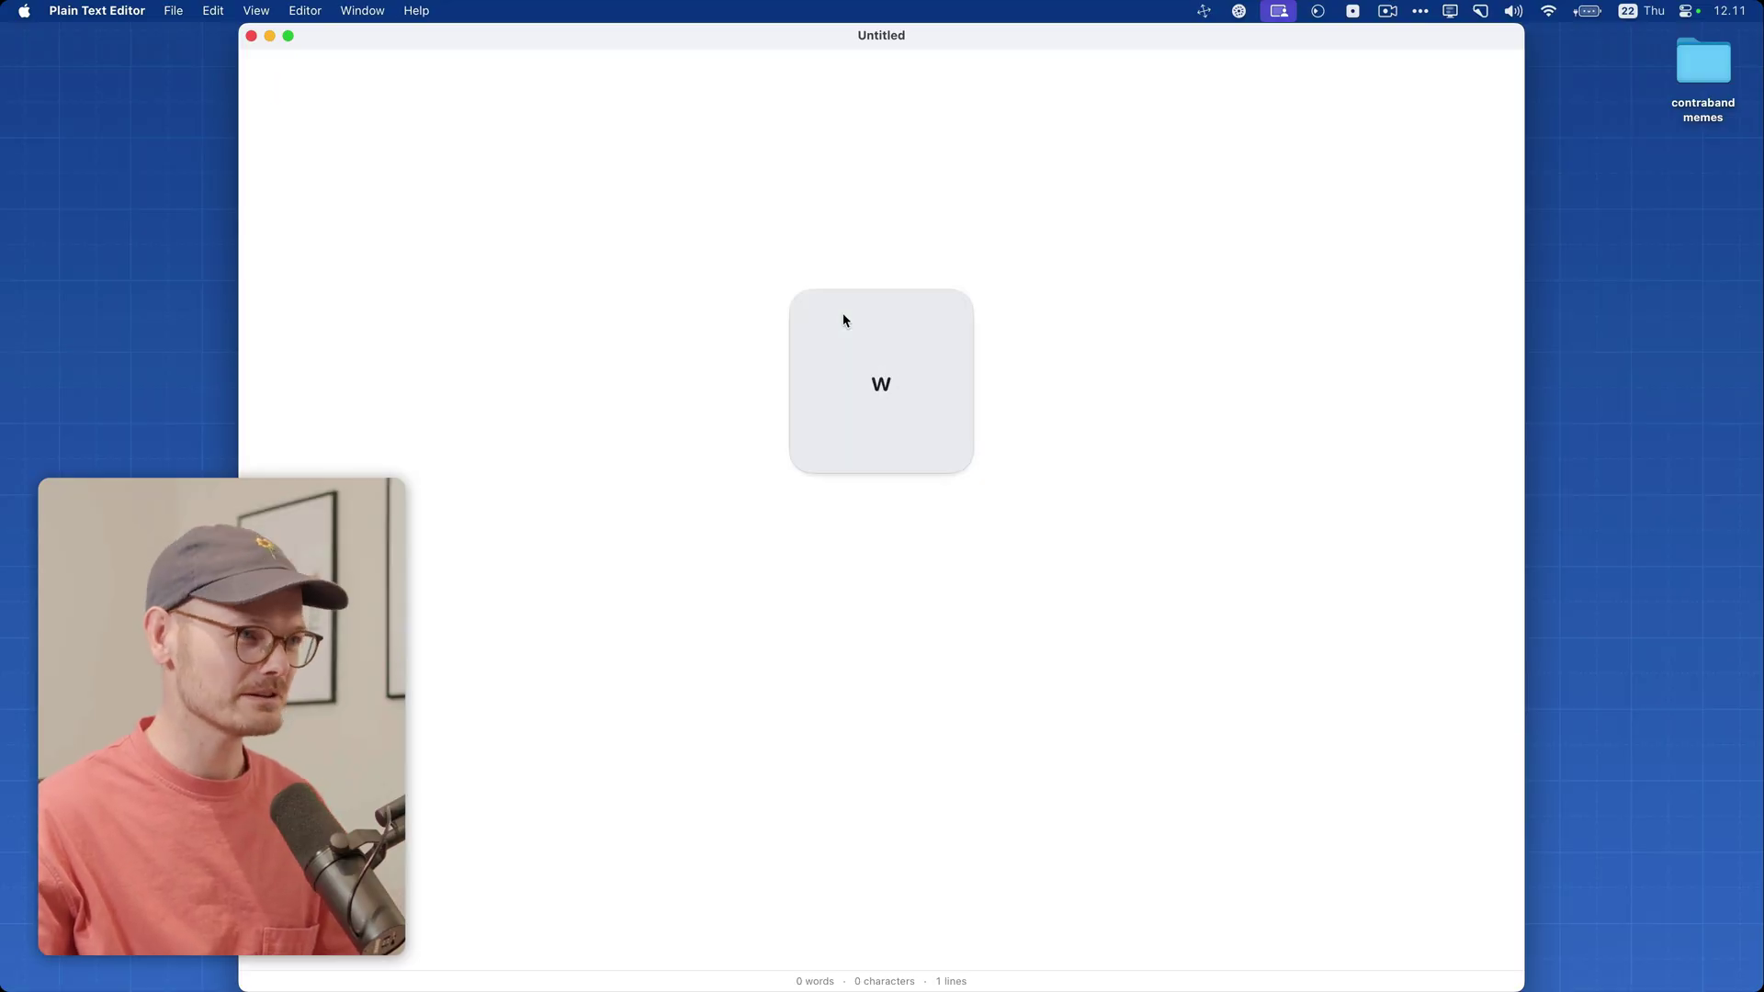
# Cycle the window through left/right halves and full screen, centre it, and bring up Leader Key Settings.
pyautogui.press('Right')
pyautogui.press('Left')
pyautogui.press('Right')
pyautogui.press('Left')
pyautogui.press('Up')
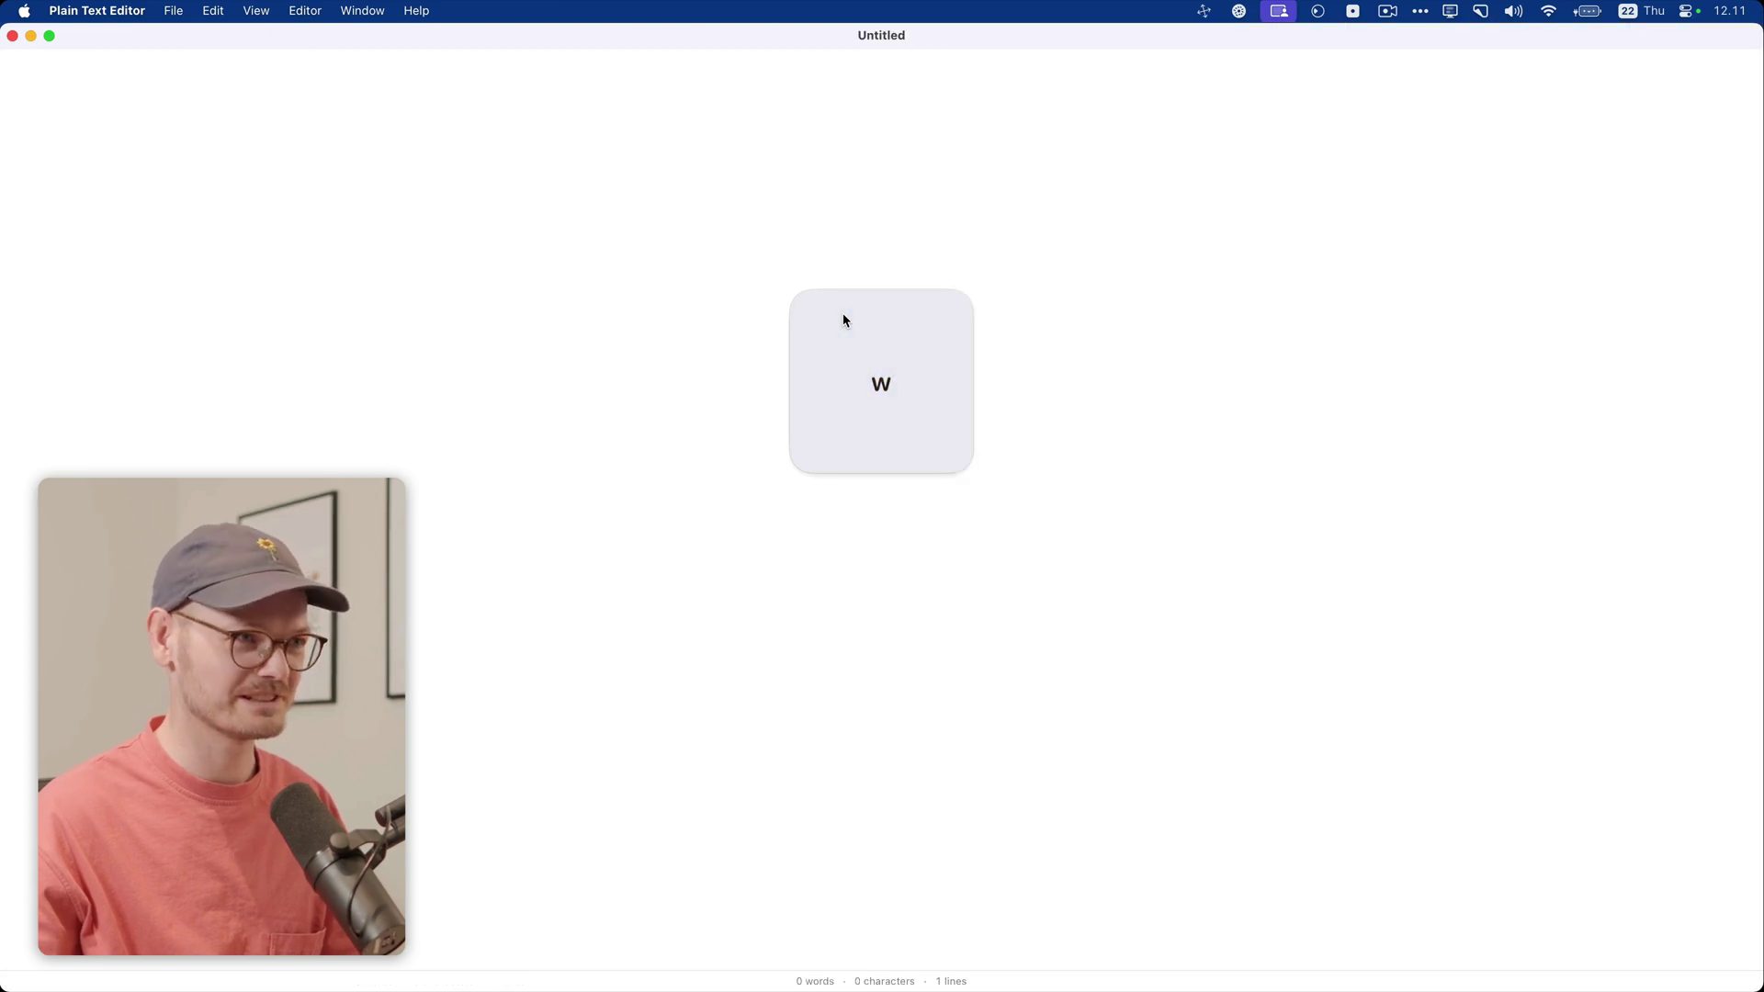
pyautogui.press('Down')
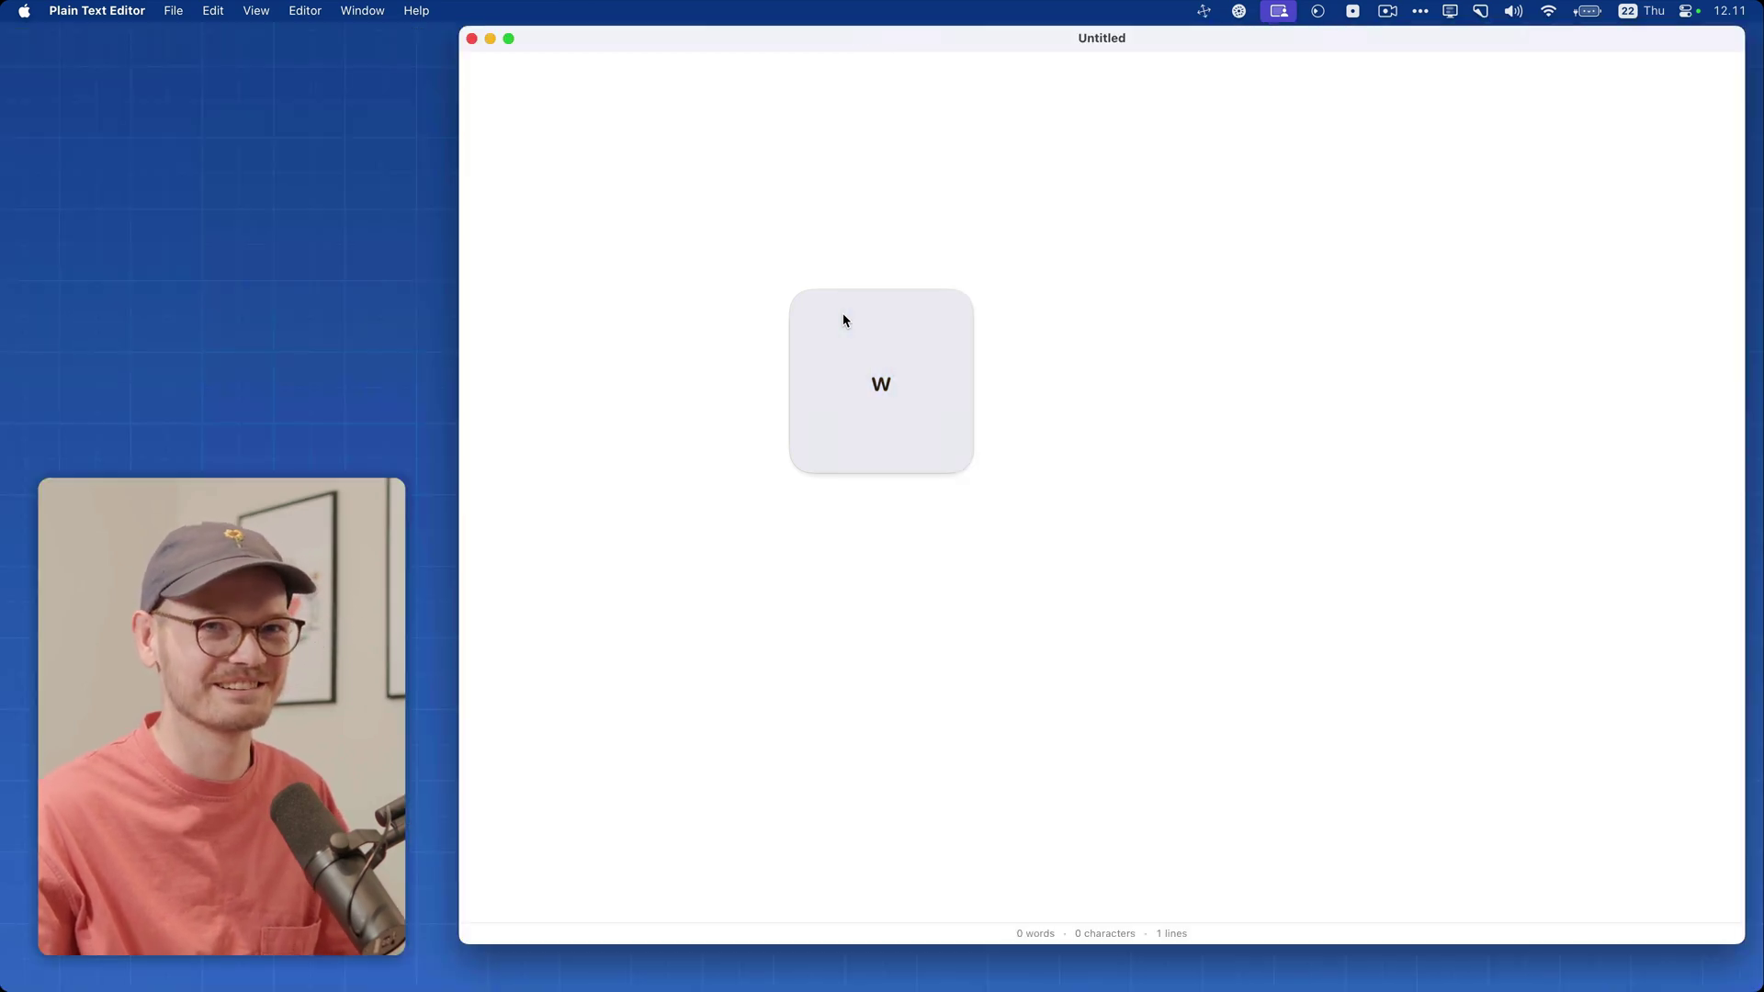
pyautogui.press('Right')
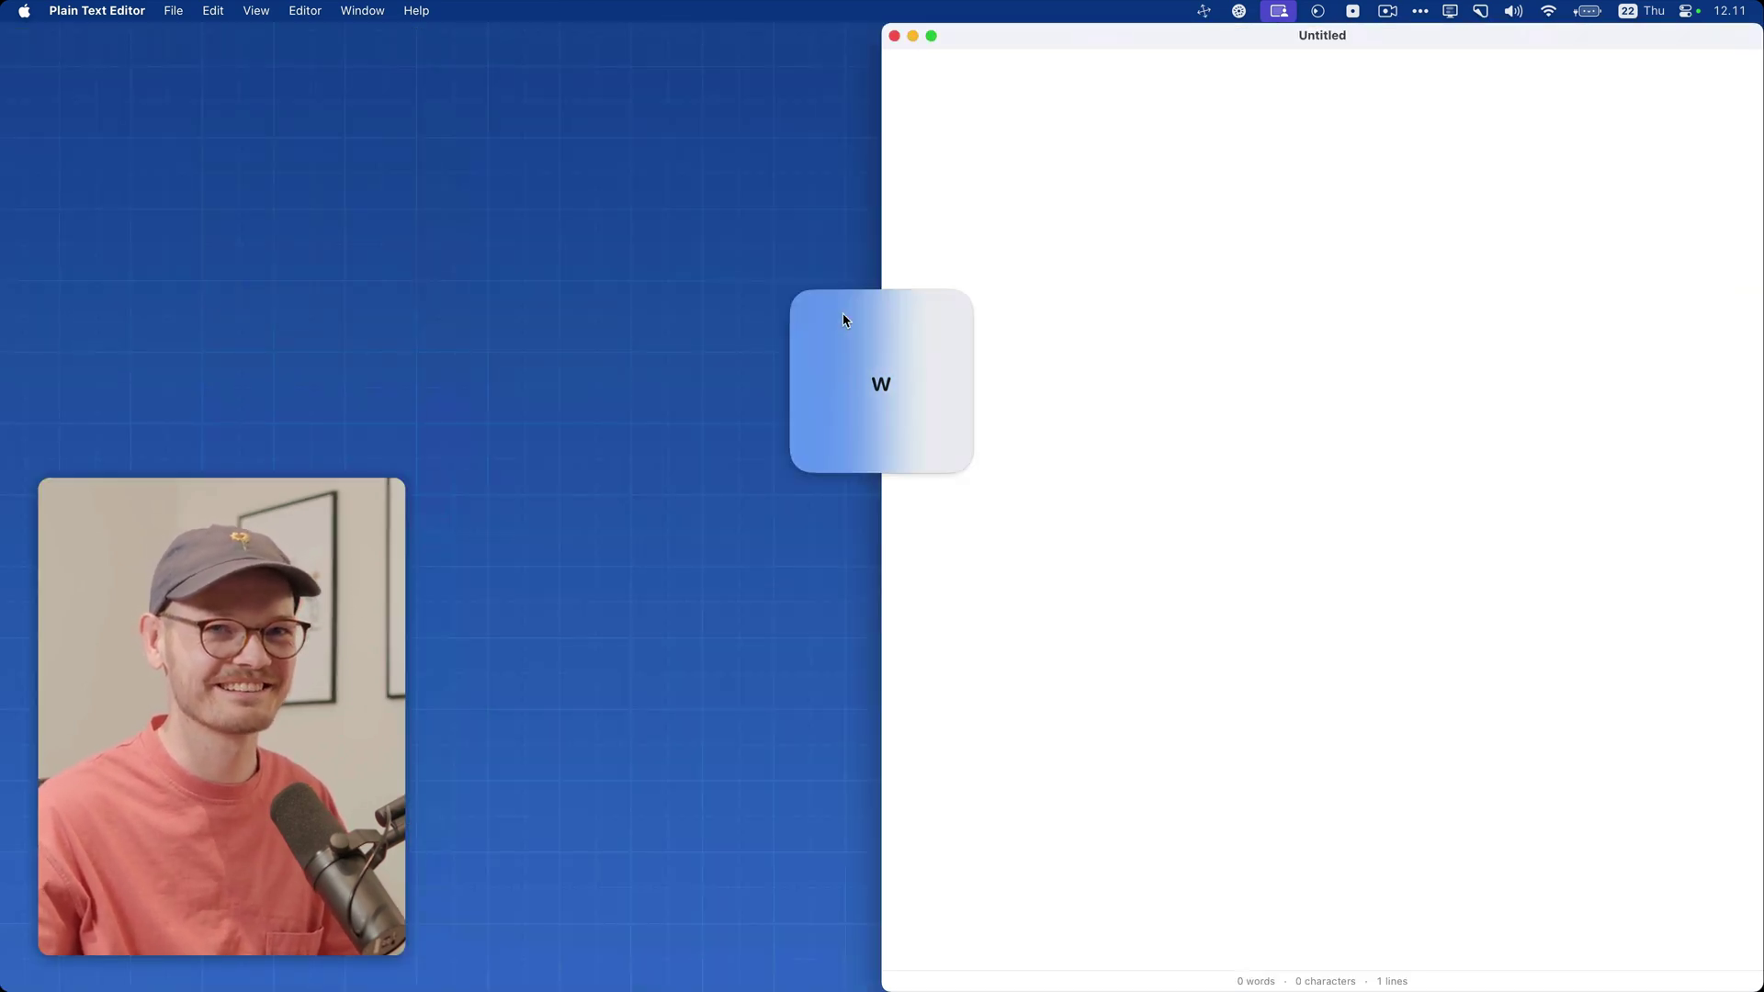
pyautogui.press('Left')
pyautogui.press('c')
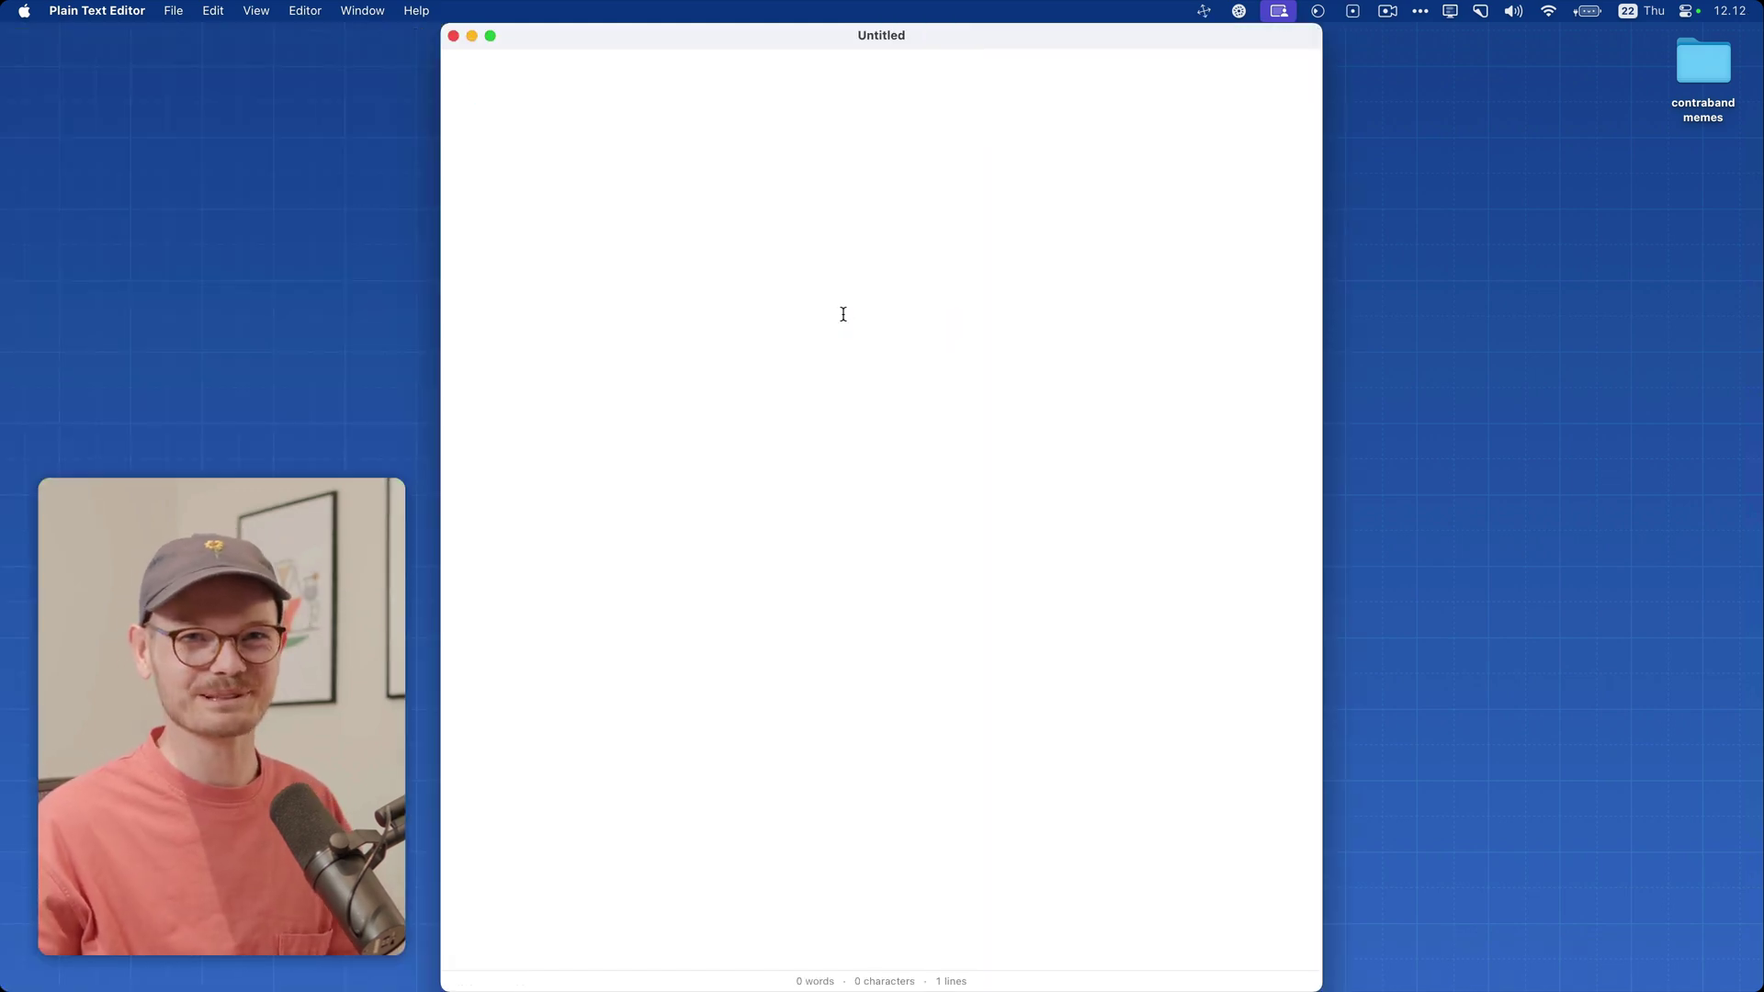
pyautogui.press('super+comma')
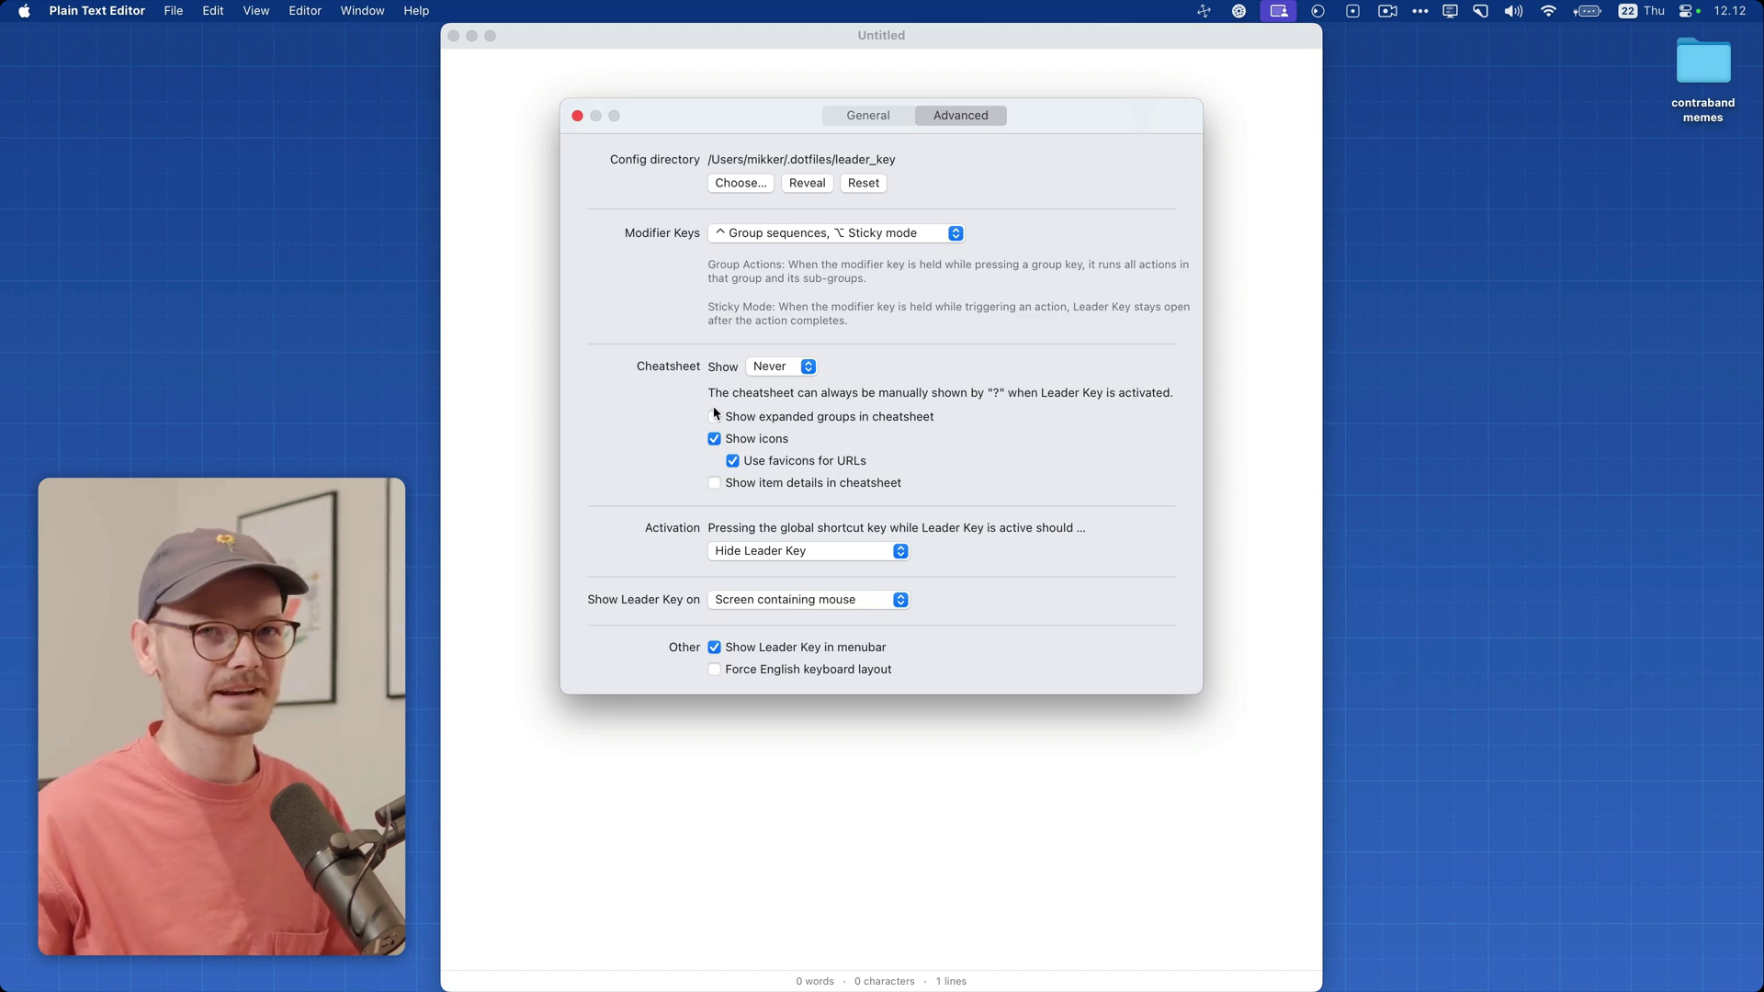
# Change the Leader Key theme from Mystery Box to Cheater in General settings, then close Settings.
pyautogui.click(759, 607)
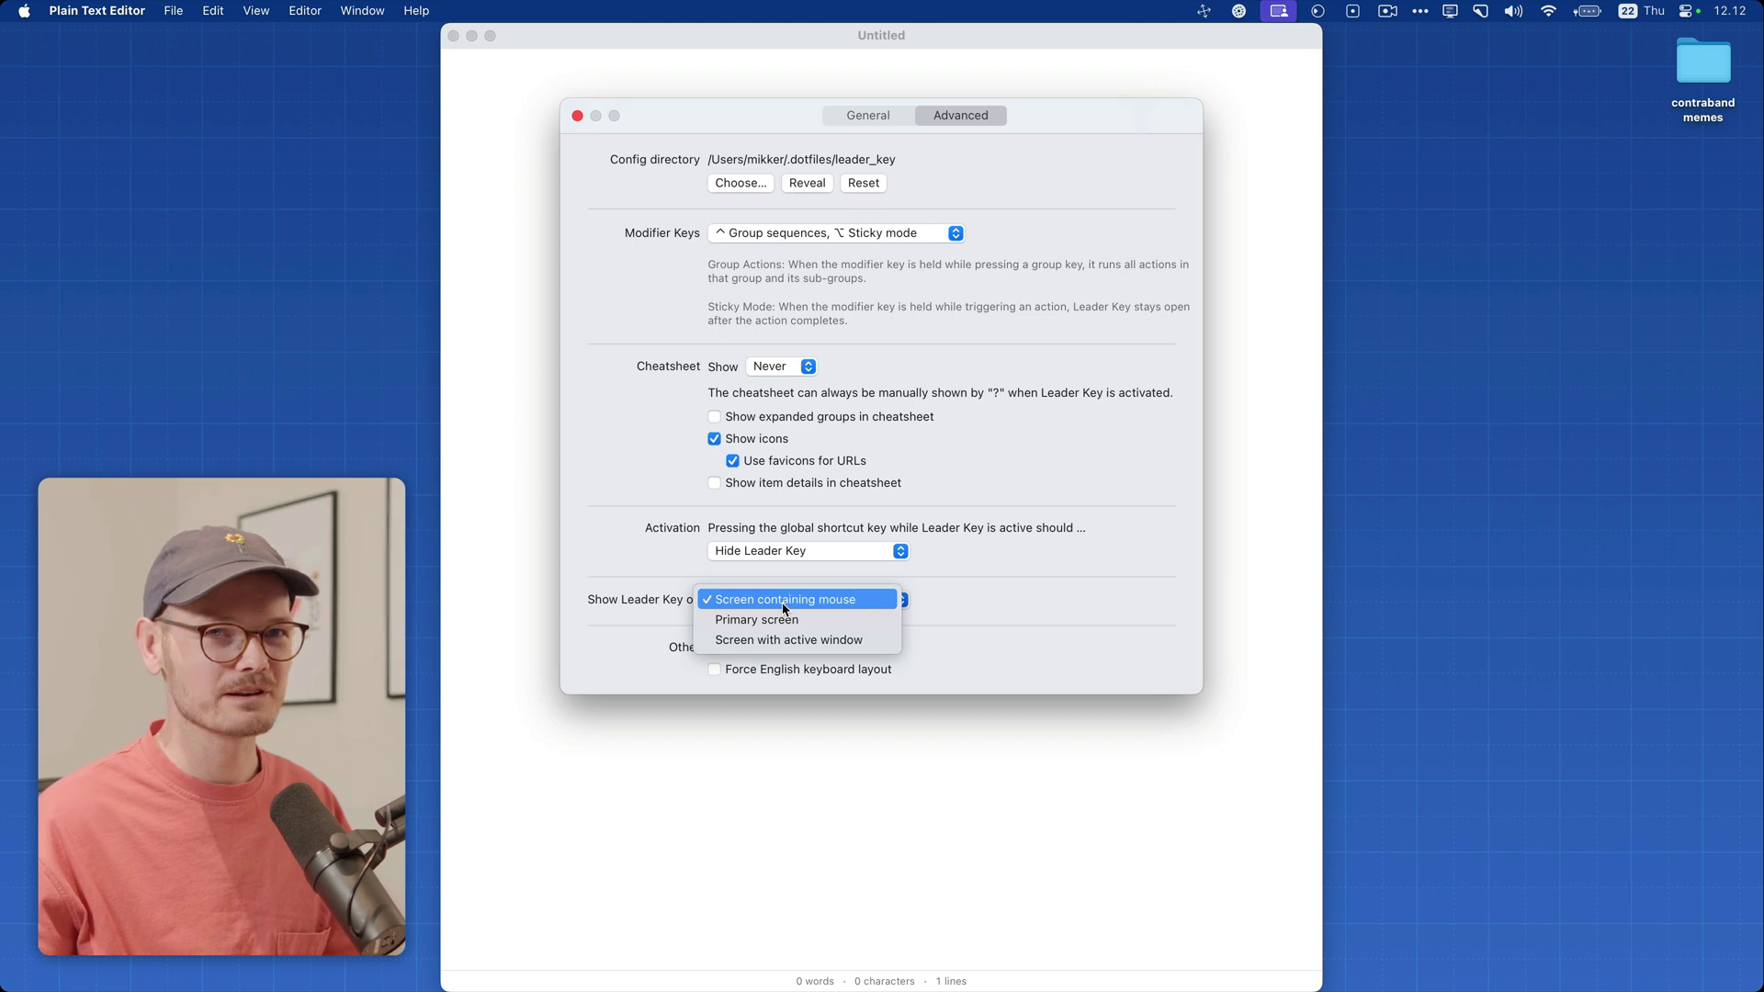
pyautogui.click(853, 134)
pyautogui.click(863, 117)
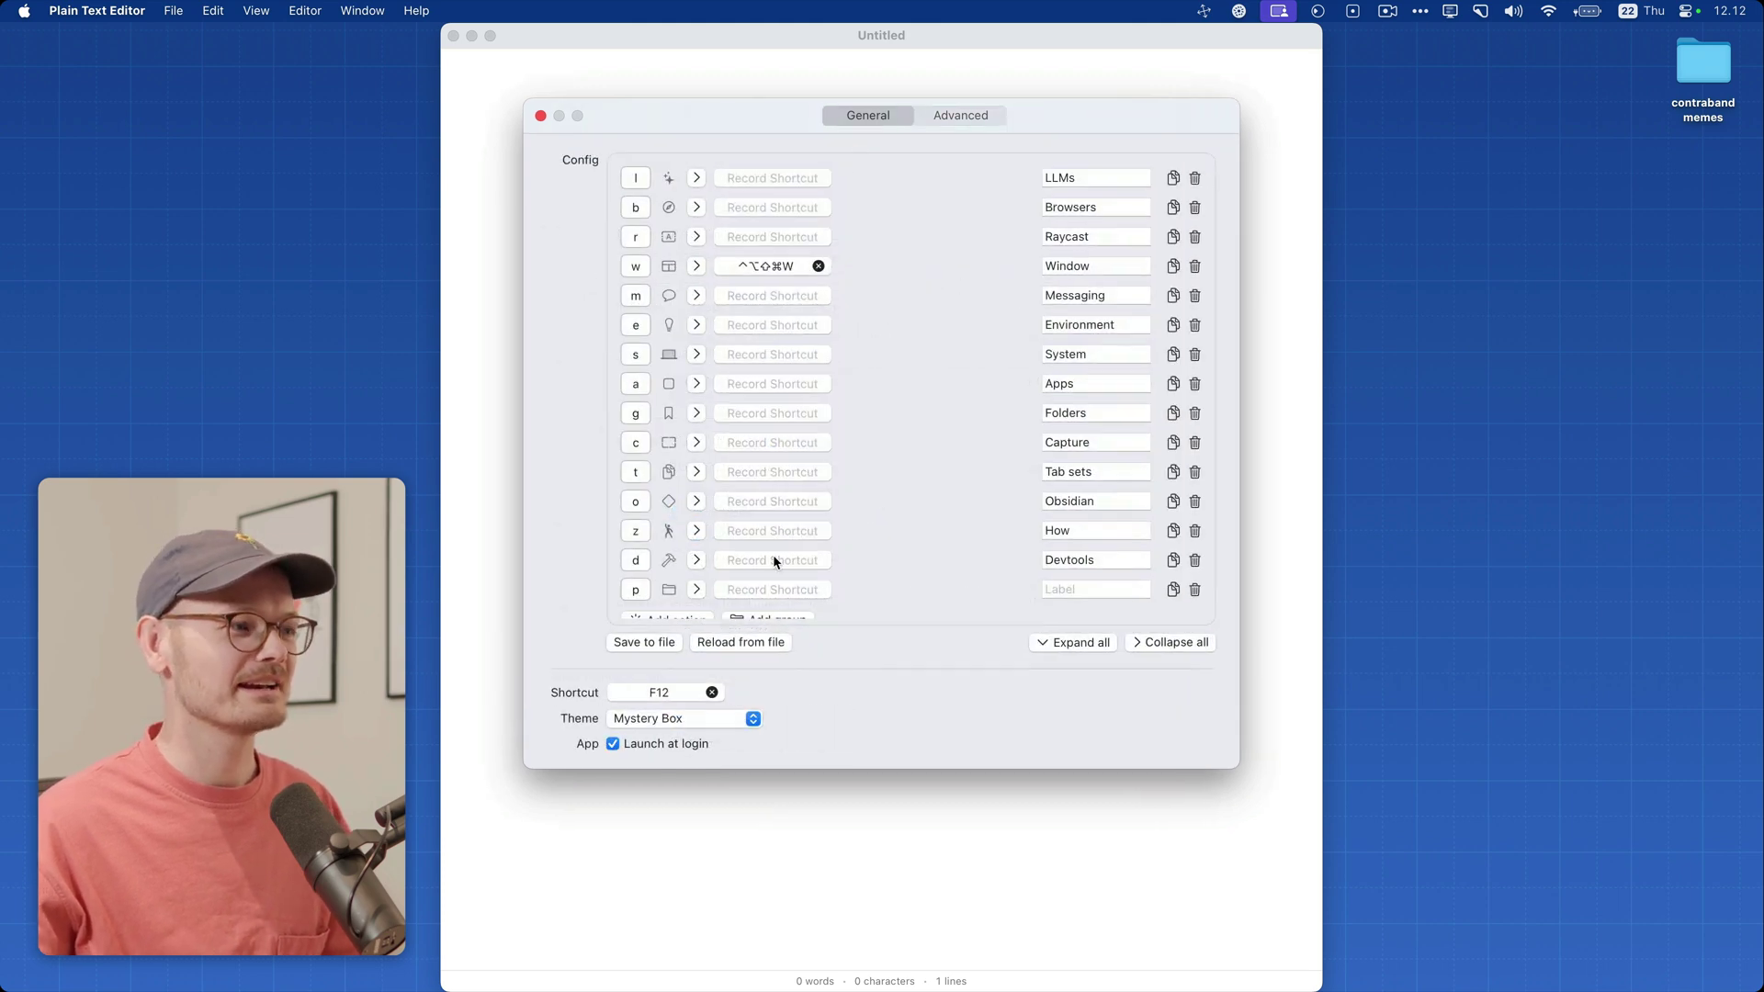
pyautogui.click(662, 731)
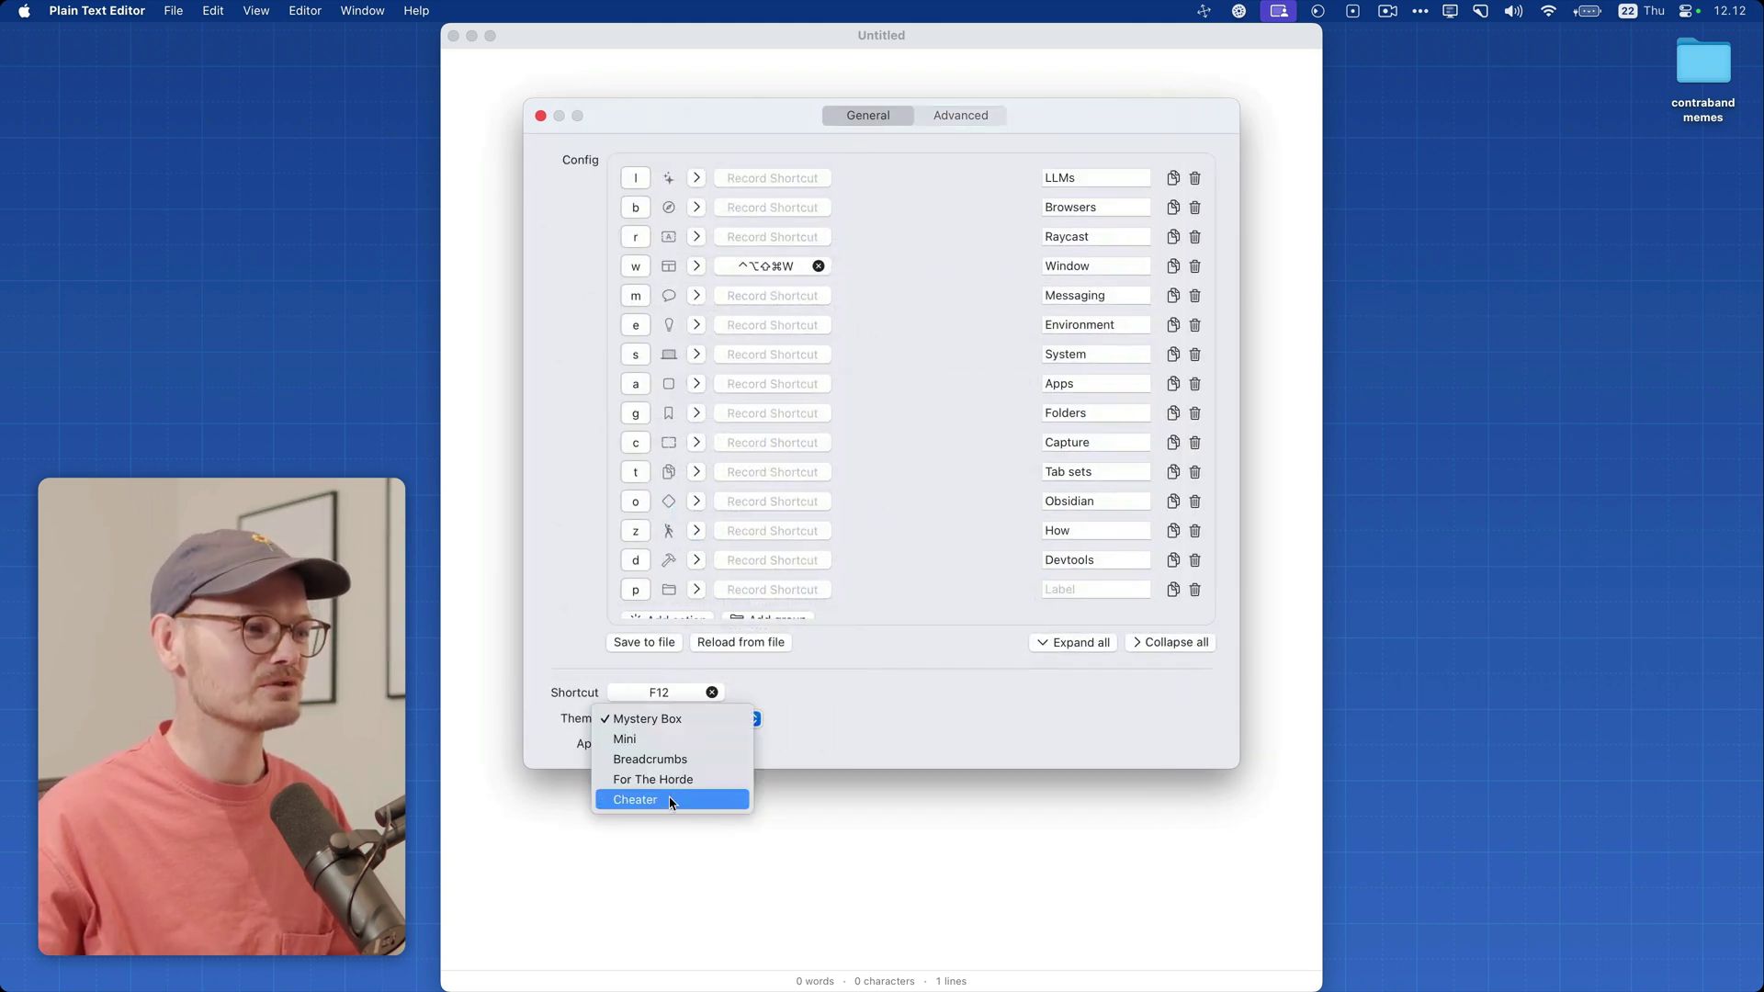
pyautogui.click(670, 803)
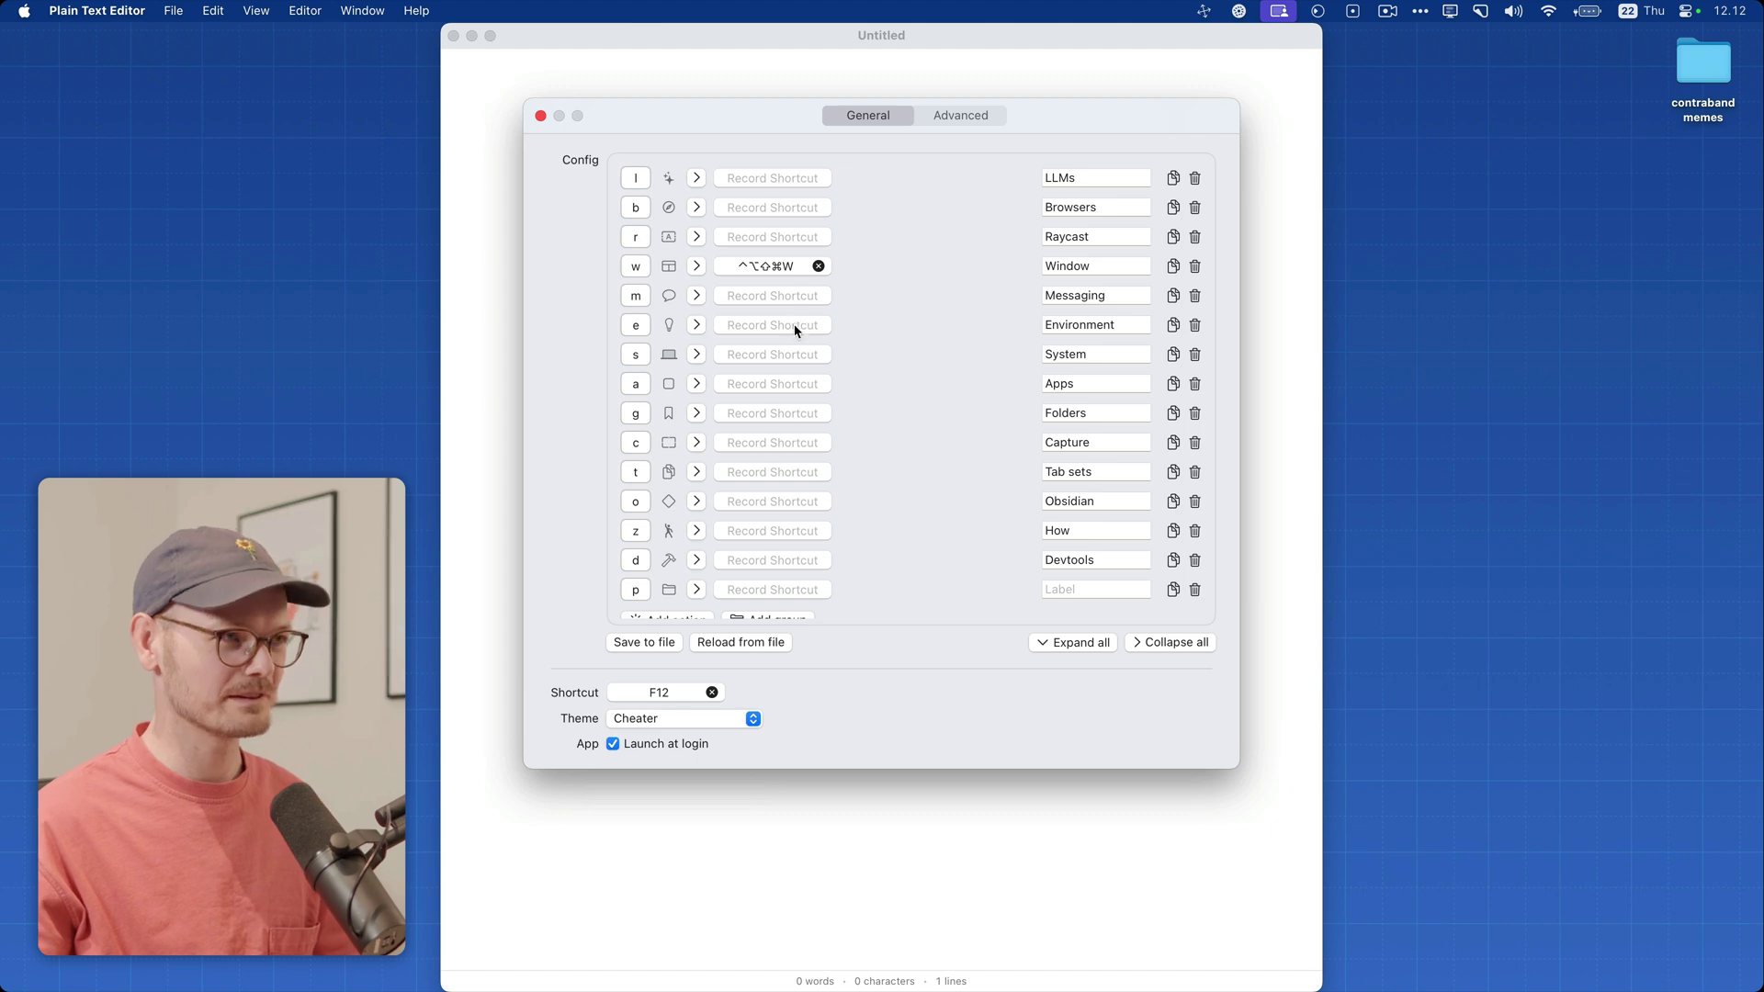
pyautogui.press('super+w')
# Show the Leader Key launcher's groups with F12 and open the LLMs group with L.
pyautogui.press('F12')
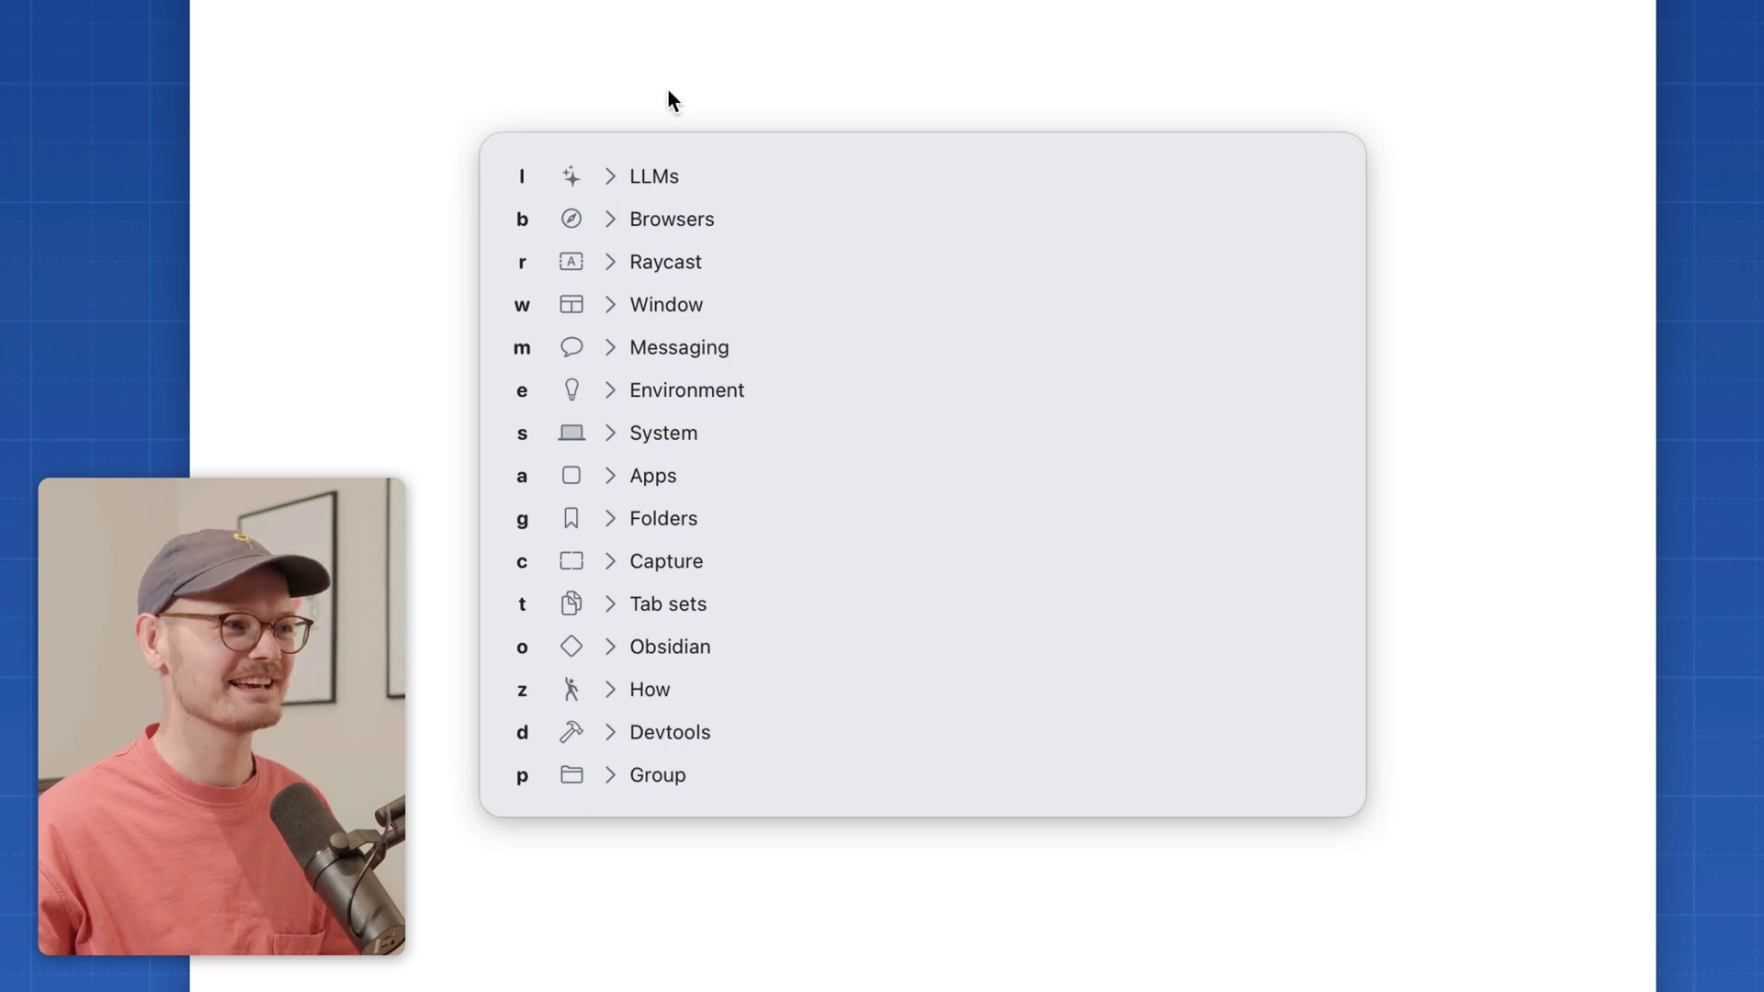
pyautogui.press('l')
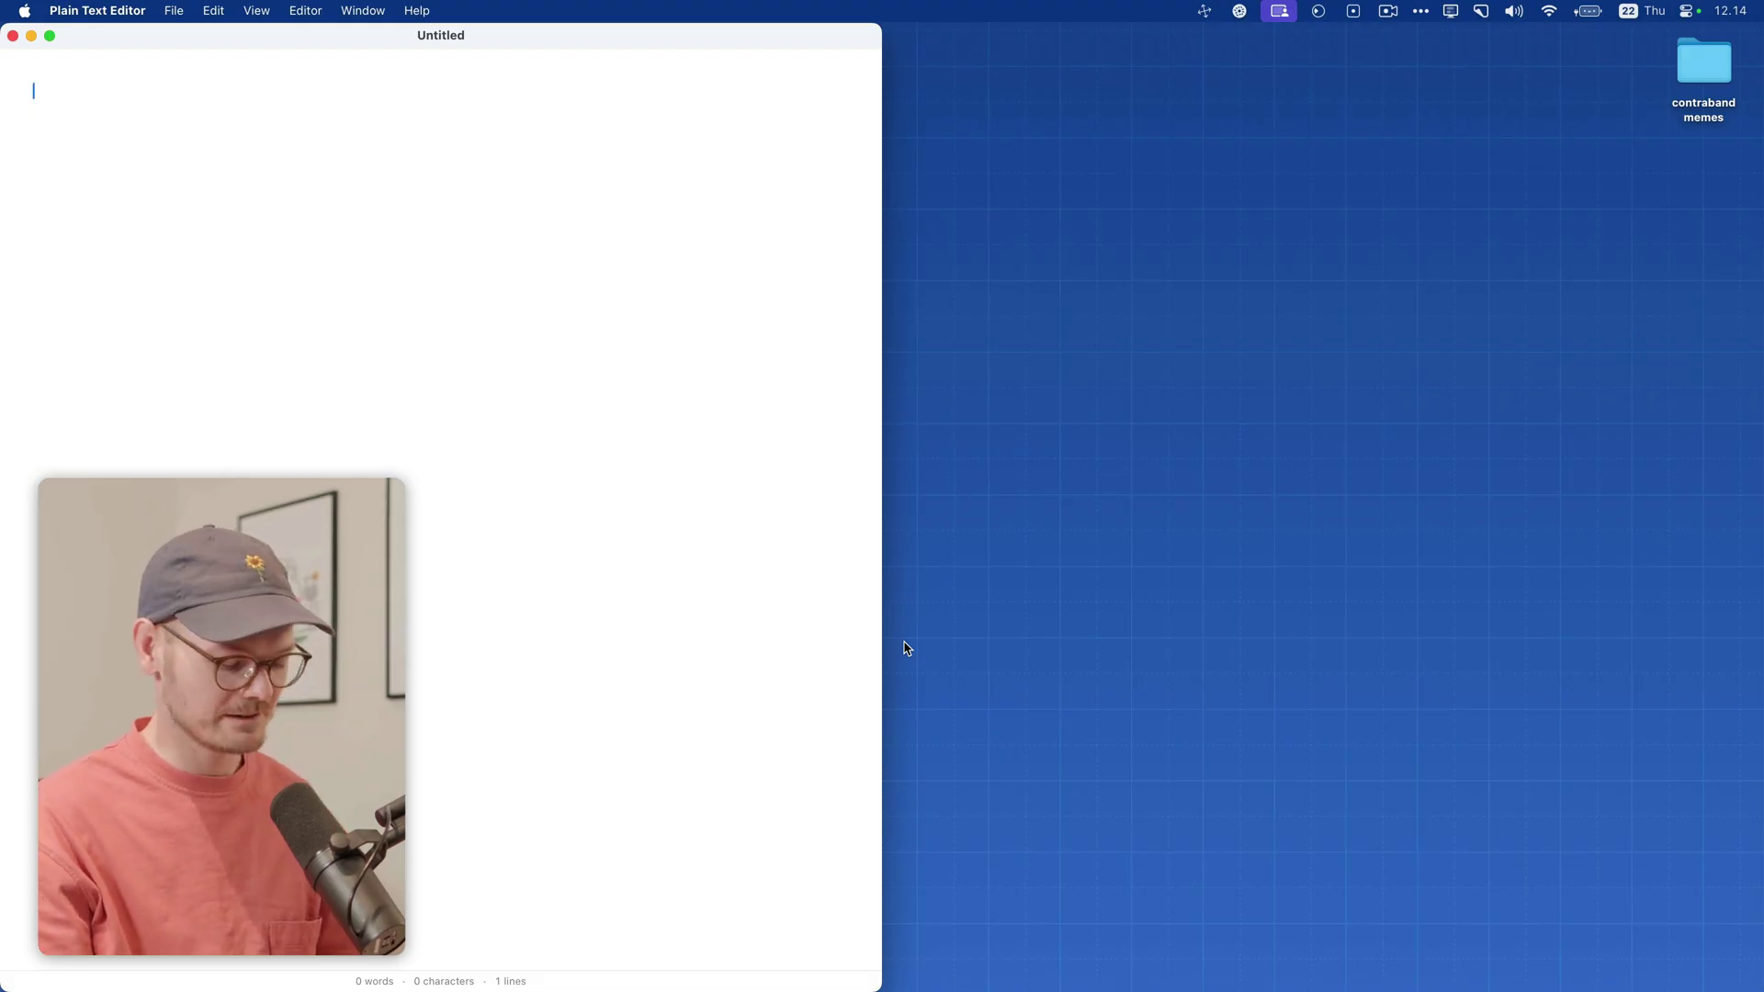
# From the Hyper+W Window group, snap the editor through halves, centred and full screen, ending right half.
pyautogui.press('ctrl+alt+shift+super+w')
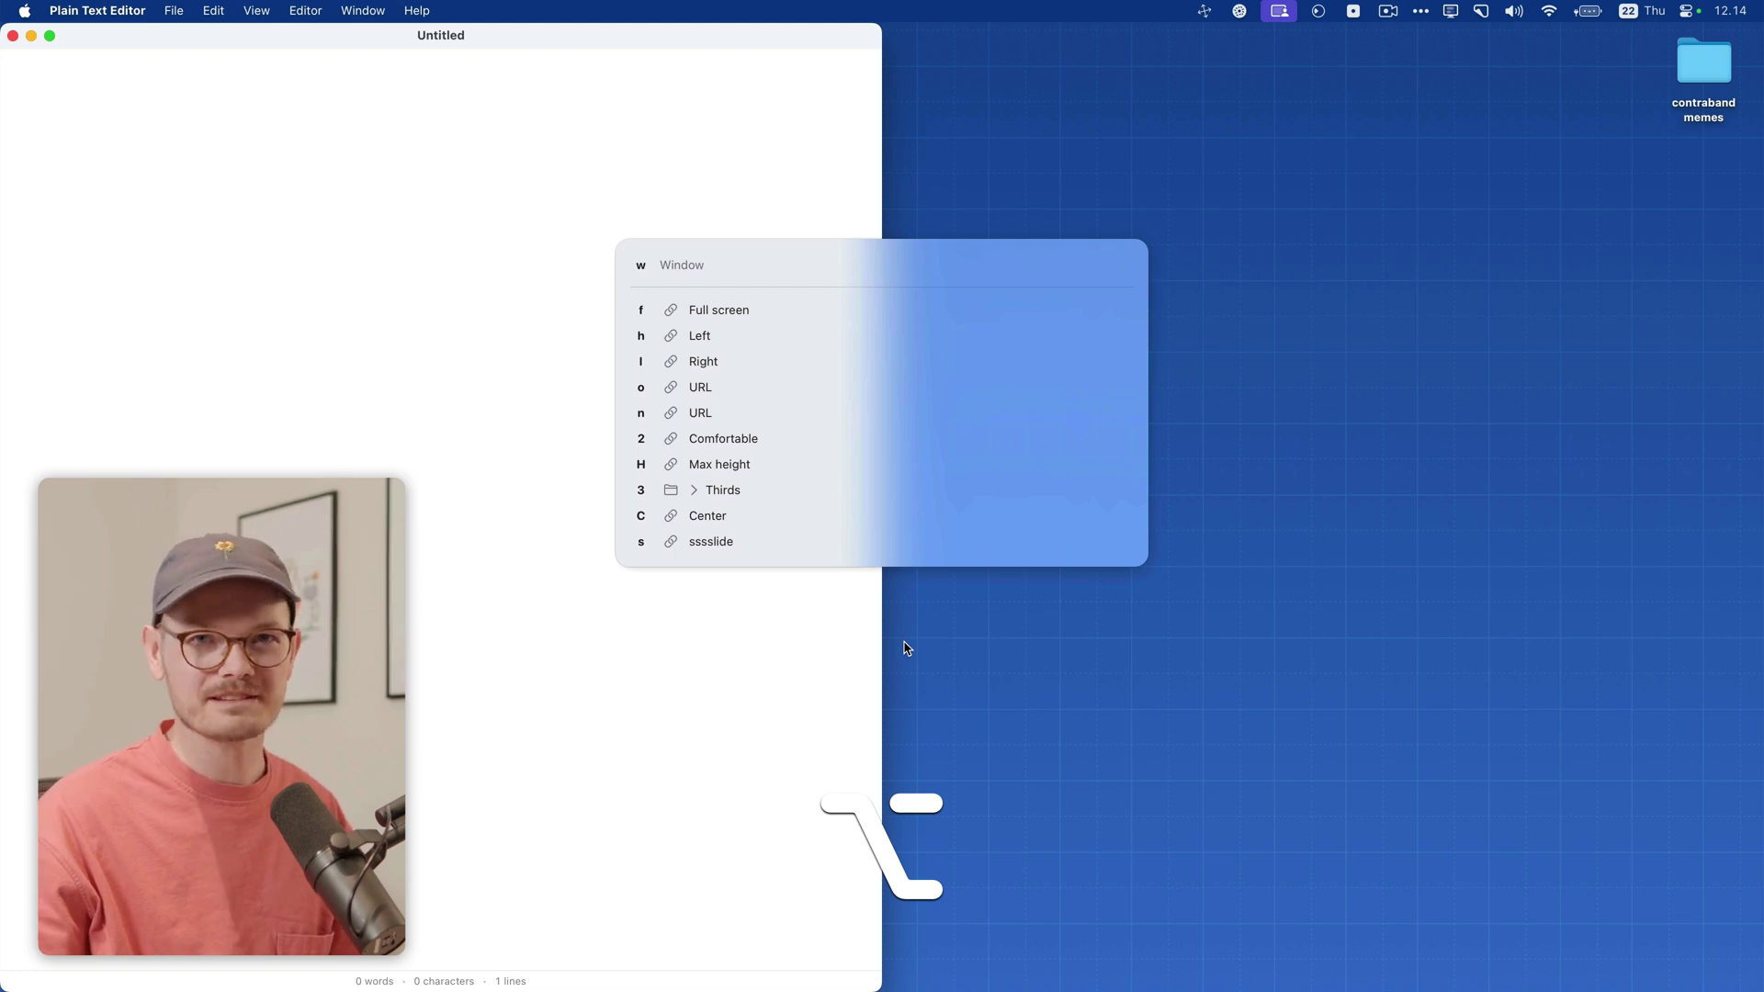
pyautogui.hotkey('shift', 'h')
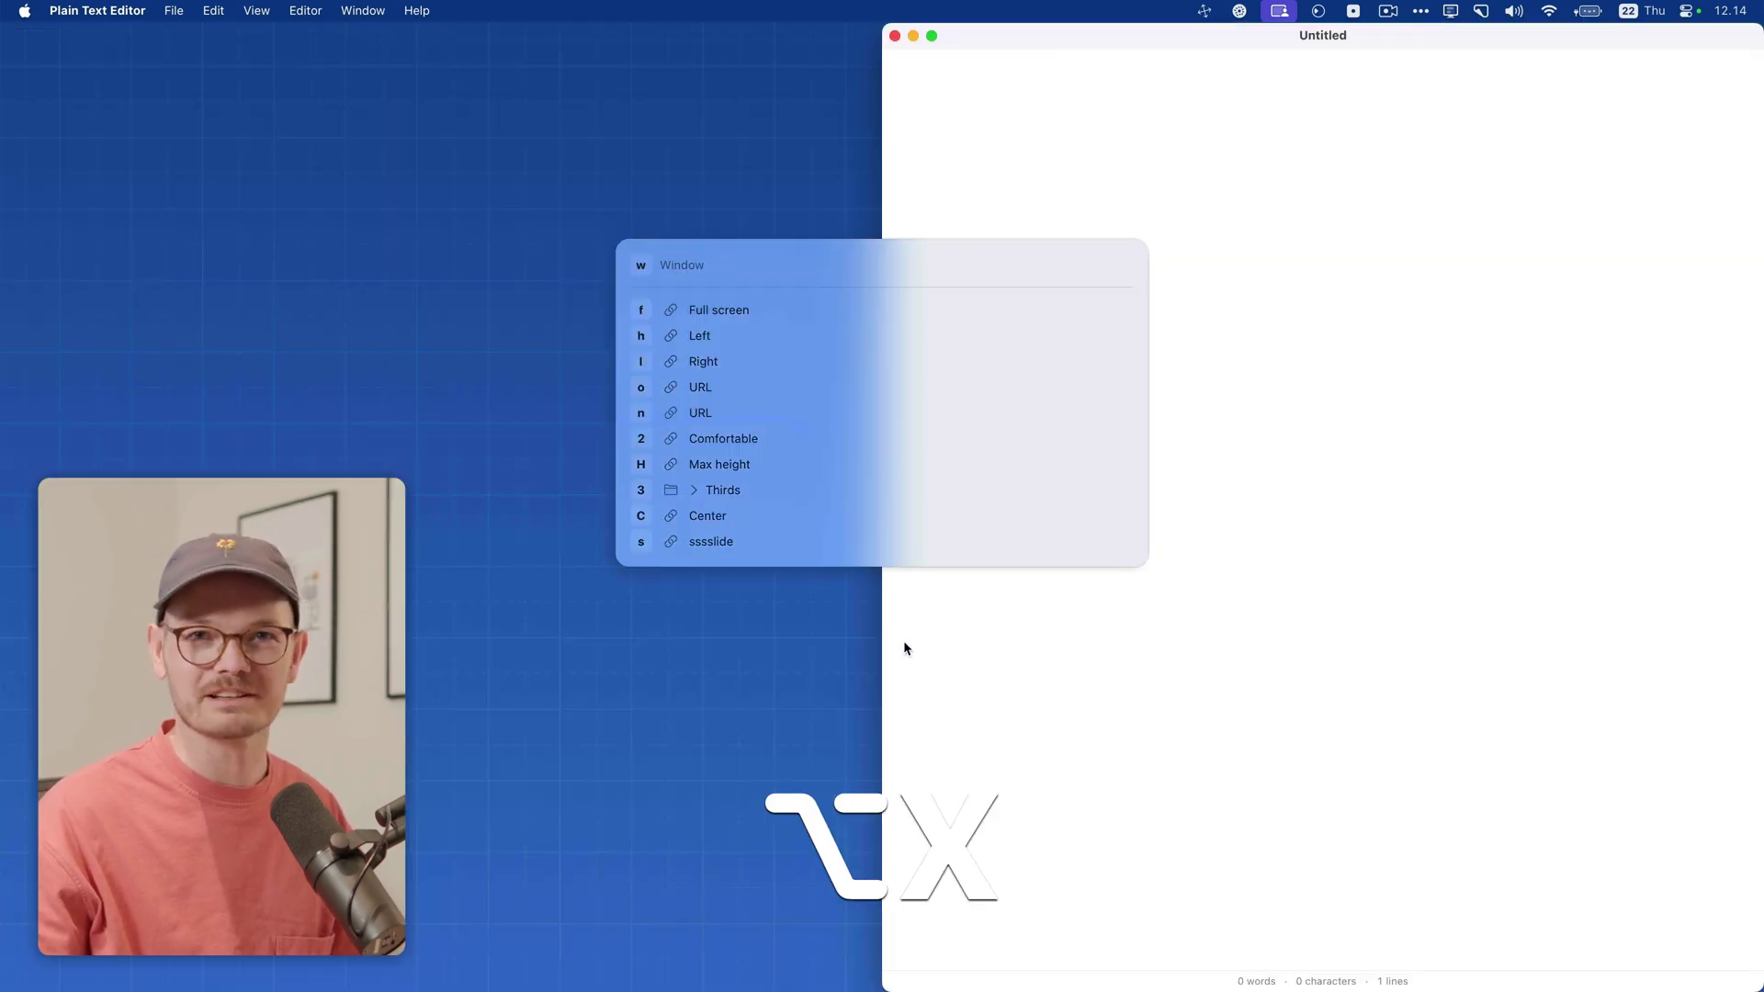
pyautogui.hotkey('alt', 'h')
pyautogui.hotkey('alt', 'w')
pyautogui.hotkey('alt', 's')
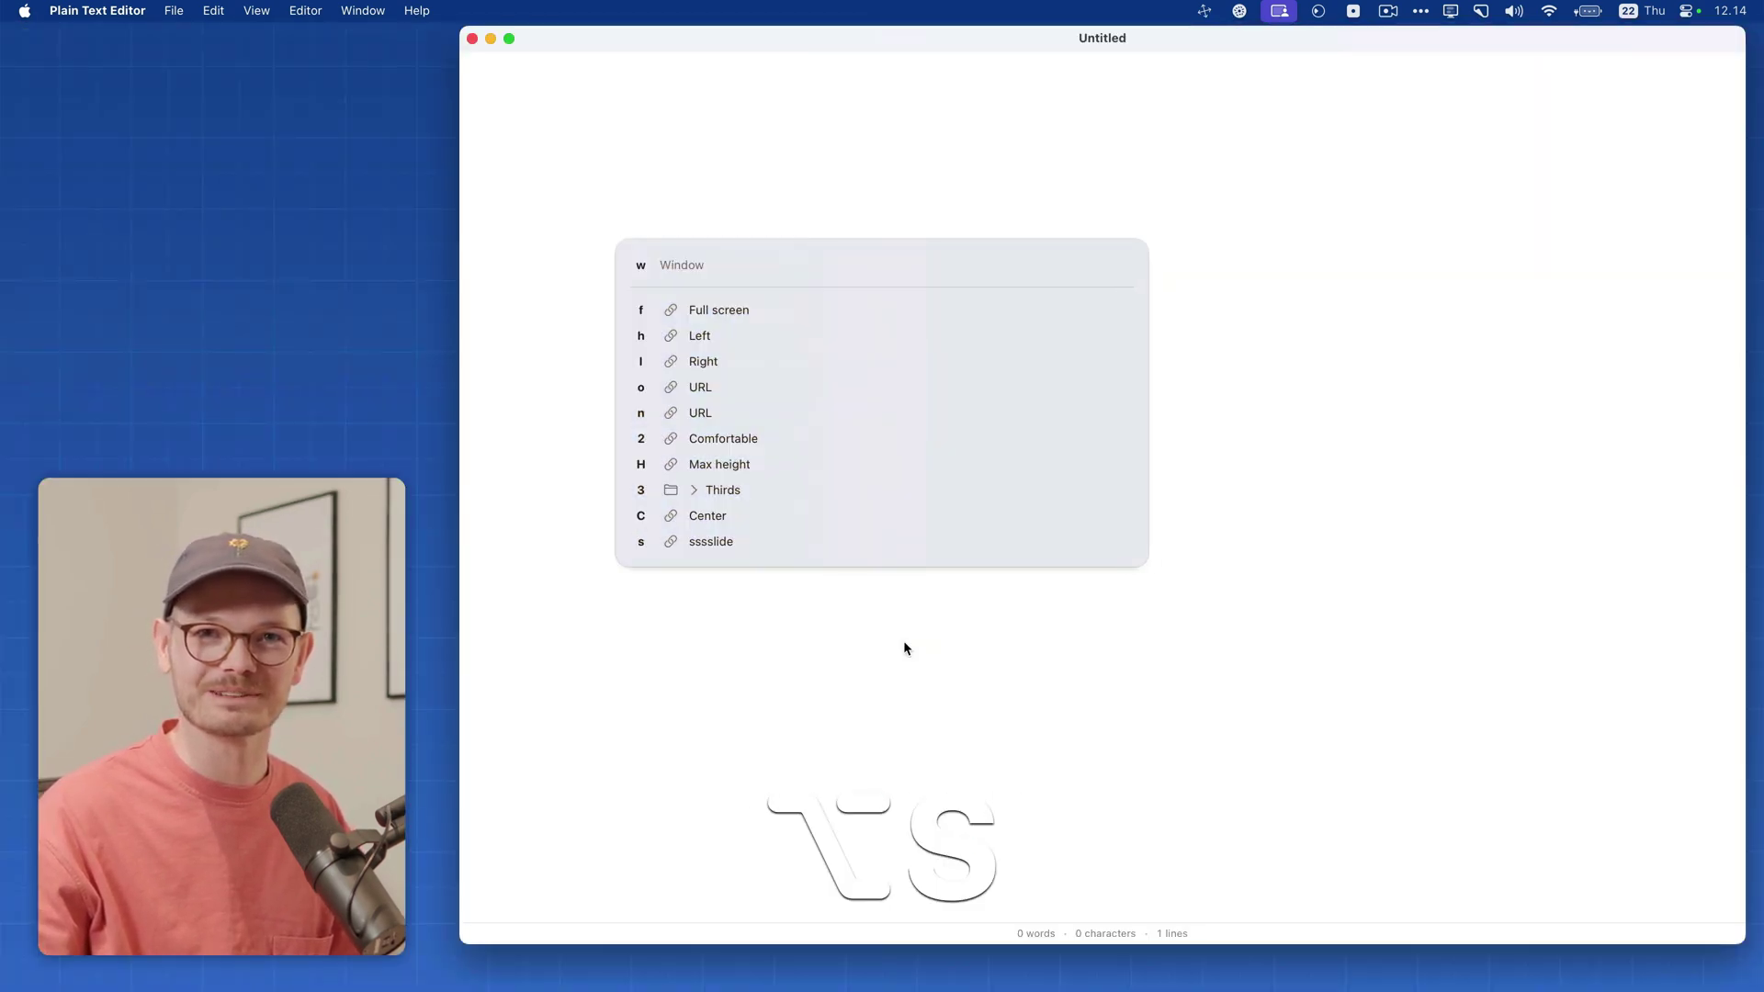
pyautogui.hotkey('alt', 'd')
pyautogui.hotkey('alt', 'f')
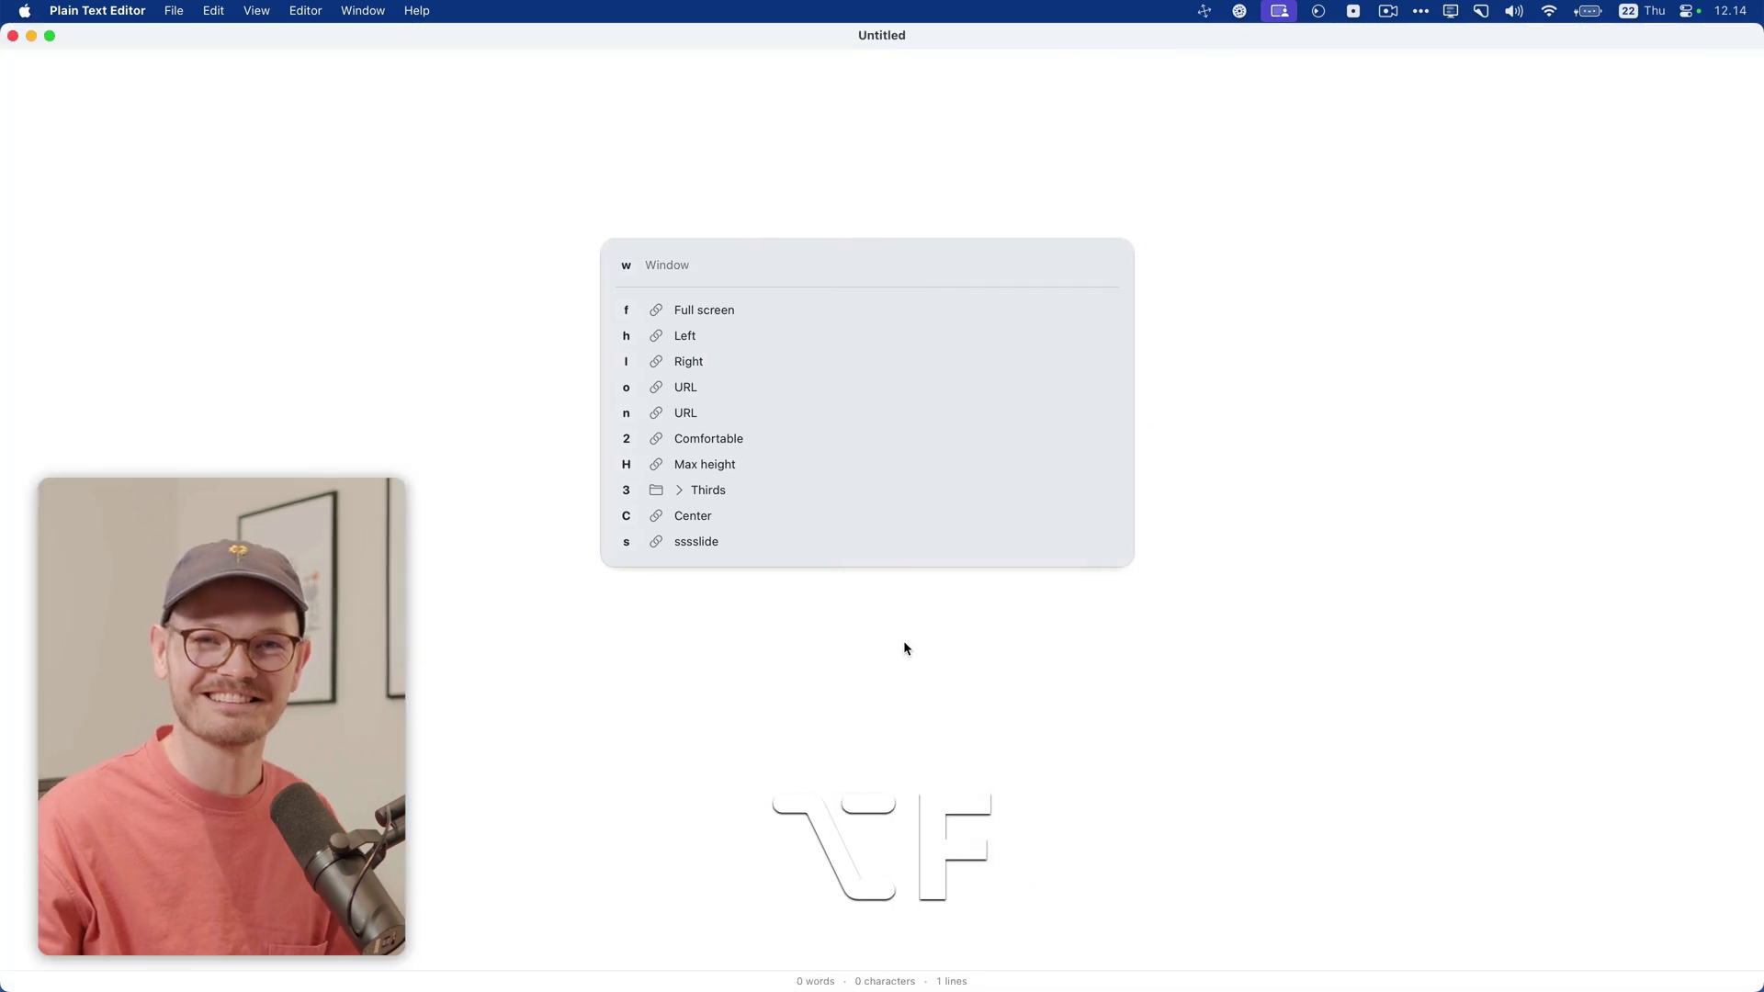
pyautogui.hotkey('alt', 'l')
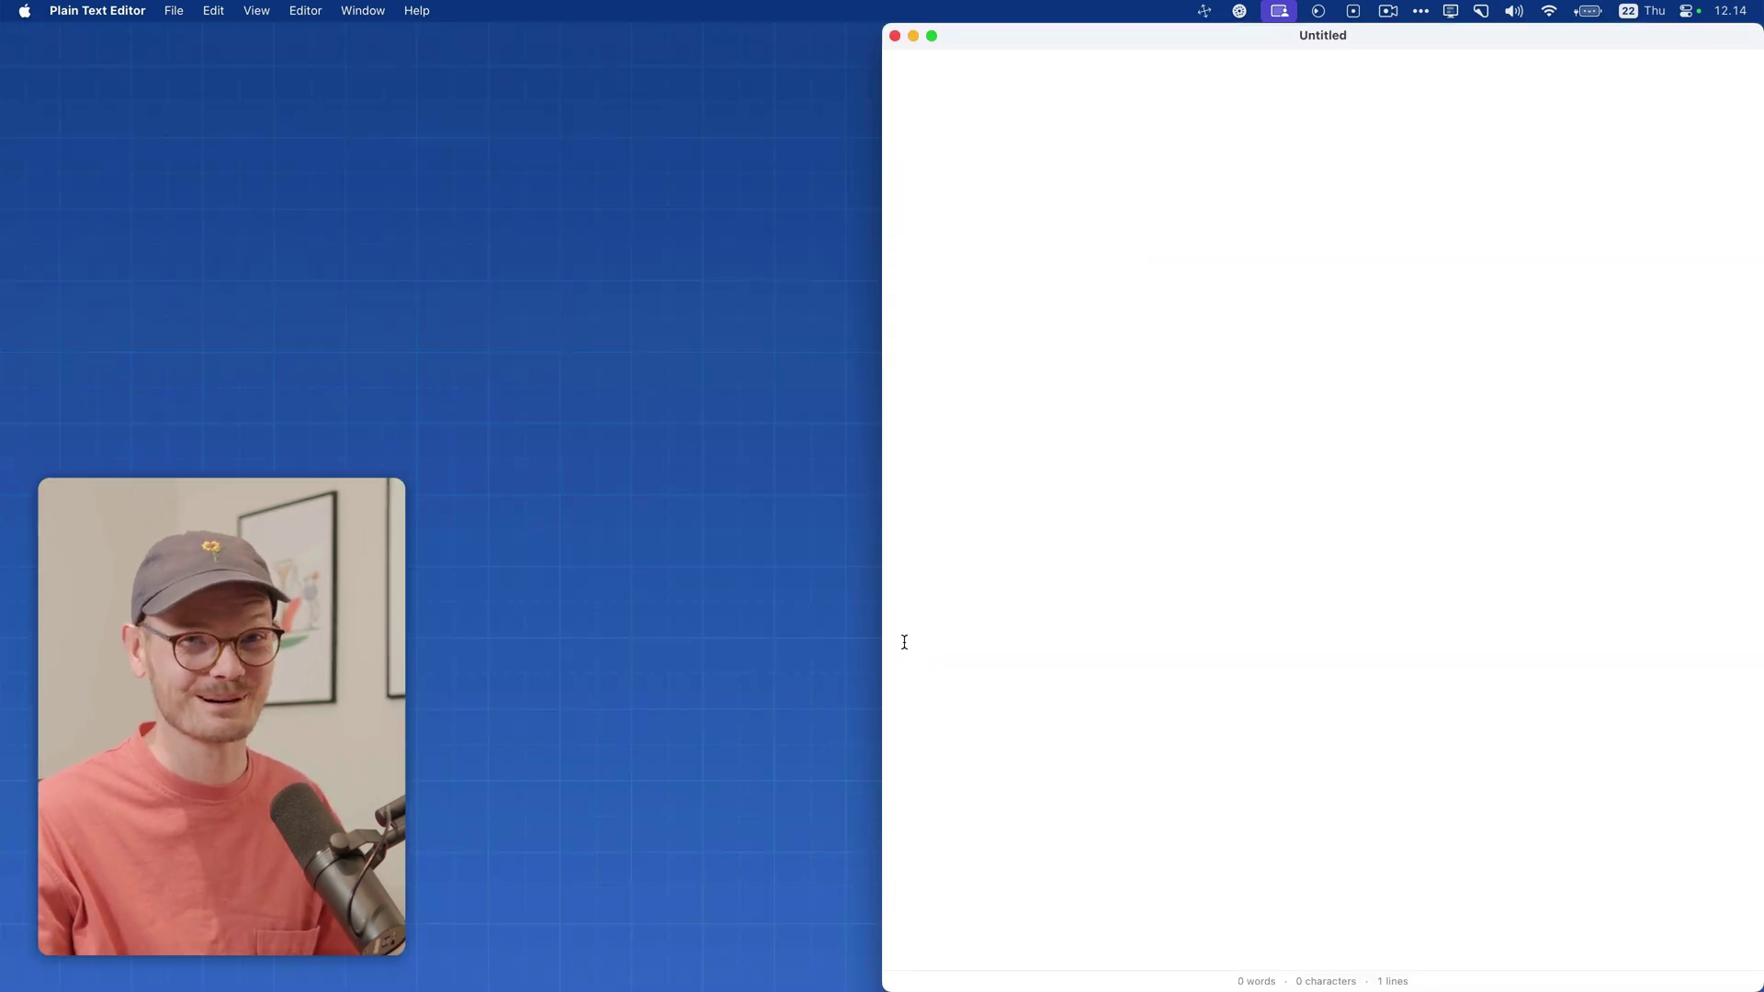